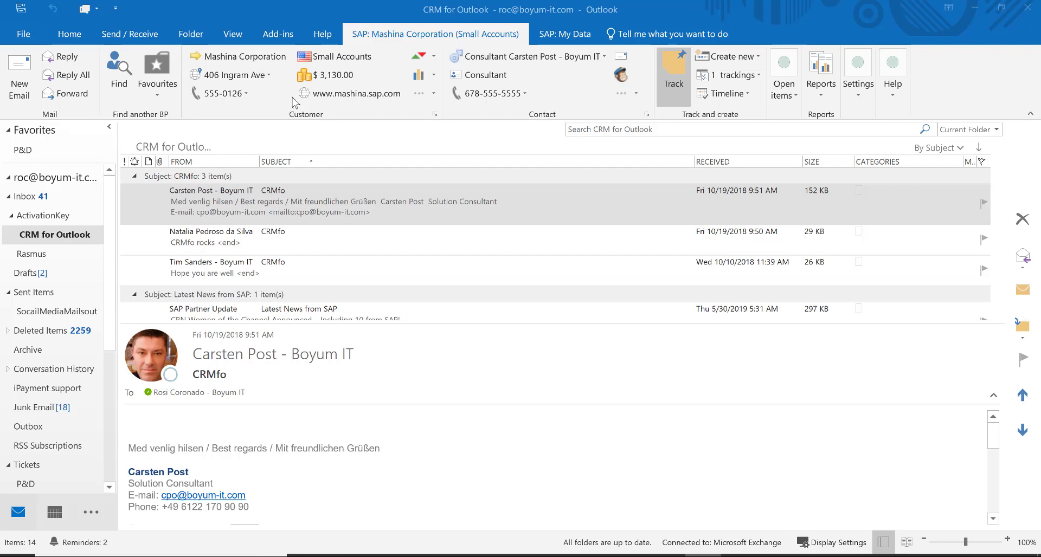
# Select the 'Hope you are well' message and view the PARAMETER TECHNOLOGY (Government, US Dollar) partner card
pyautogui.click(289, 274)
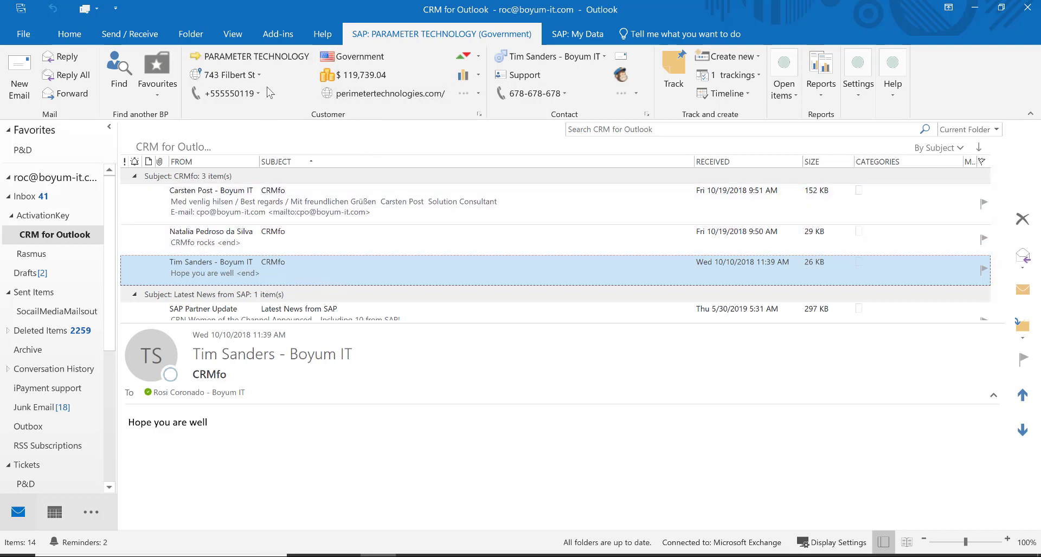
pyautogui.moveTo(281, 69)
pyautogui.click(198, 62)
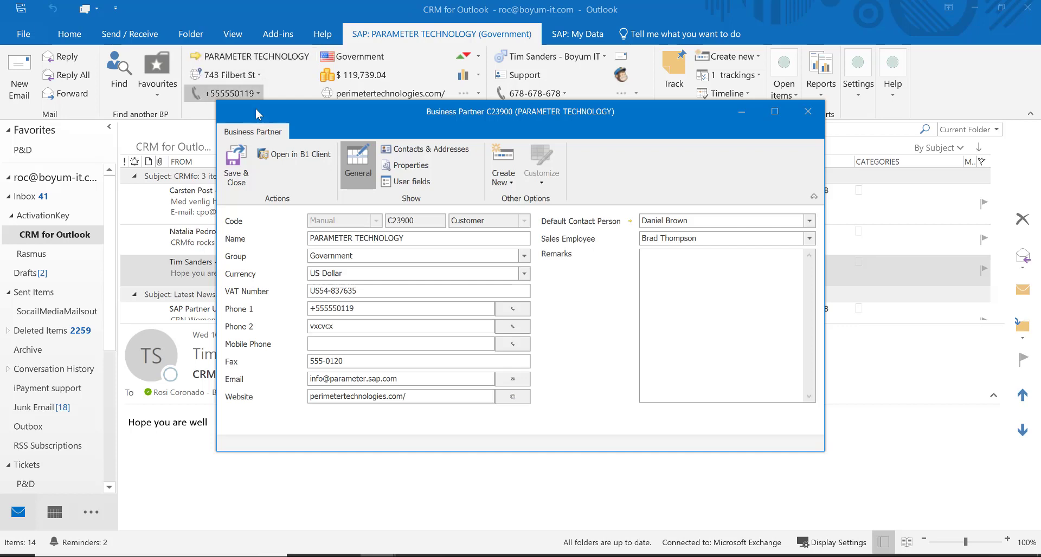
pyautogui.click(429, 152)
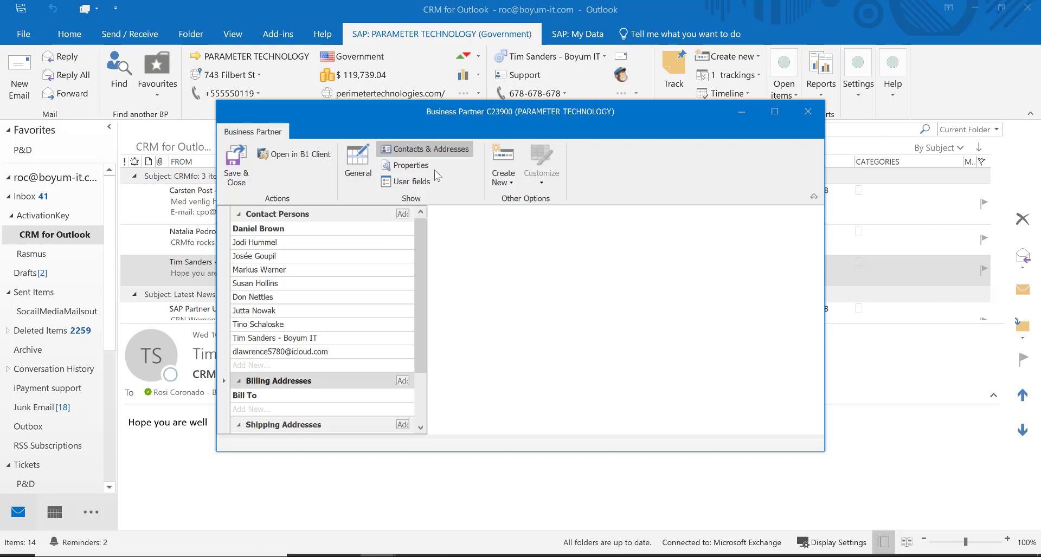
pyautogui.click(429, 168)
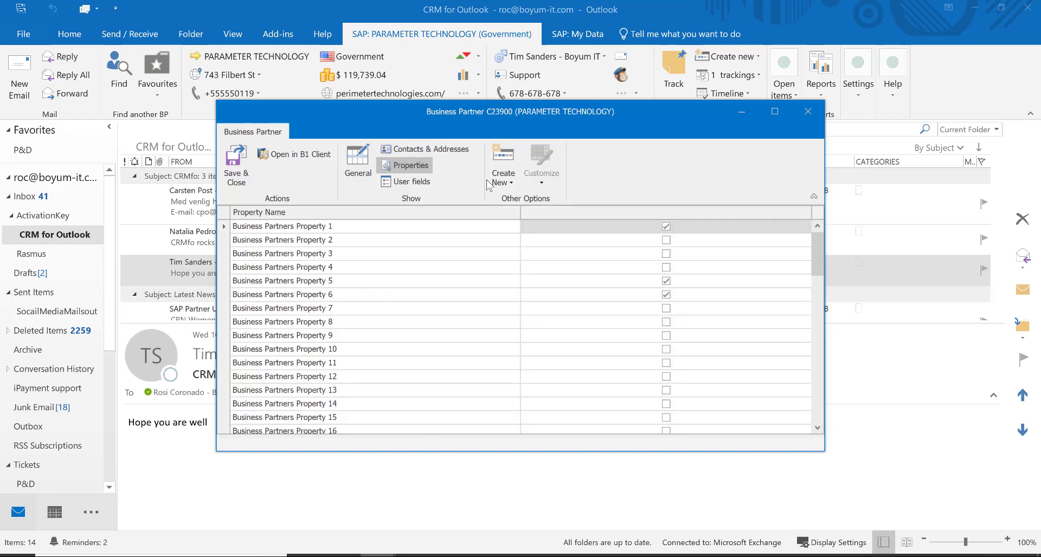
pyautogui.click(808, 111)
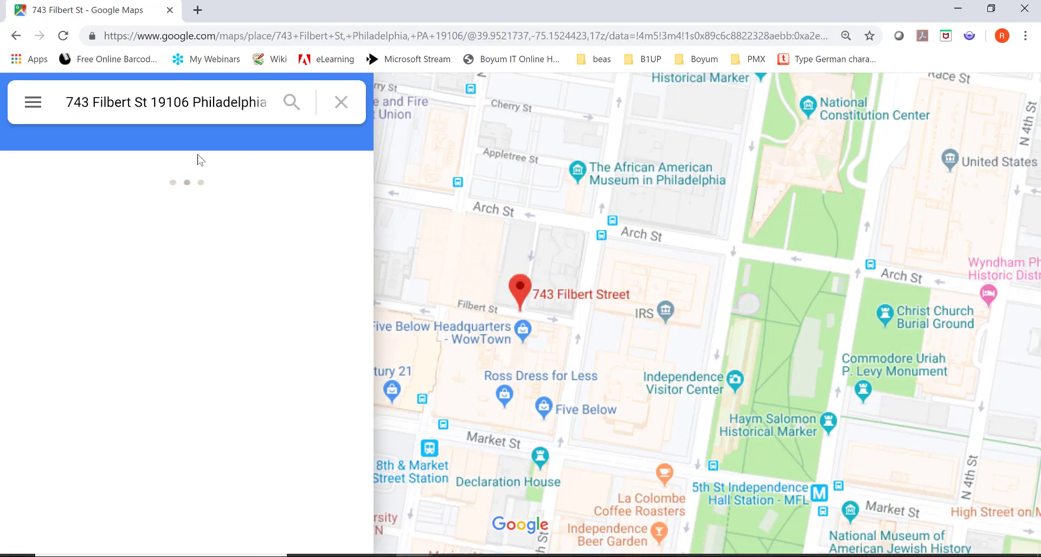
pyautogui.click(1030, 13)
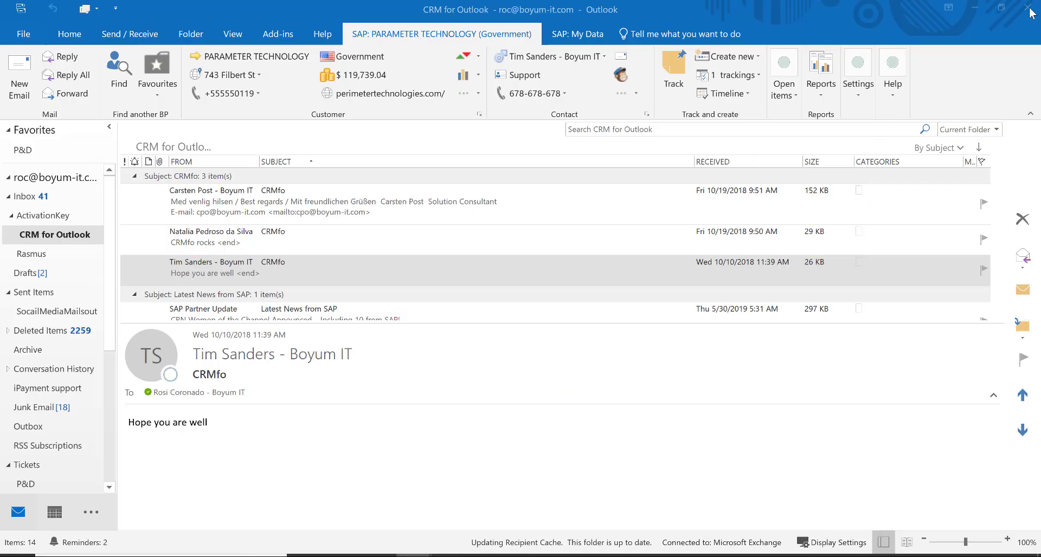
# Call Tel 1 +555550119 with Skype for Business, then view the partner's sales KPIs and Top 3 items chart
pyautogui.click(257, 93)
pyautogui.click(256, 121)
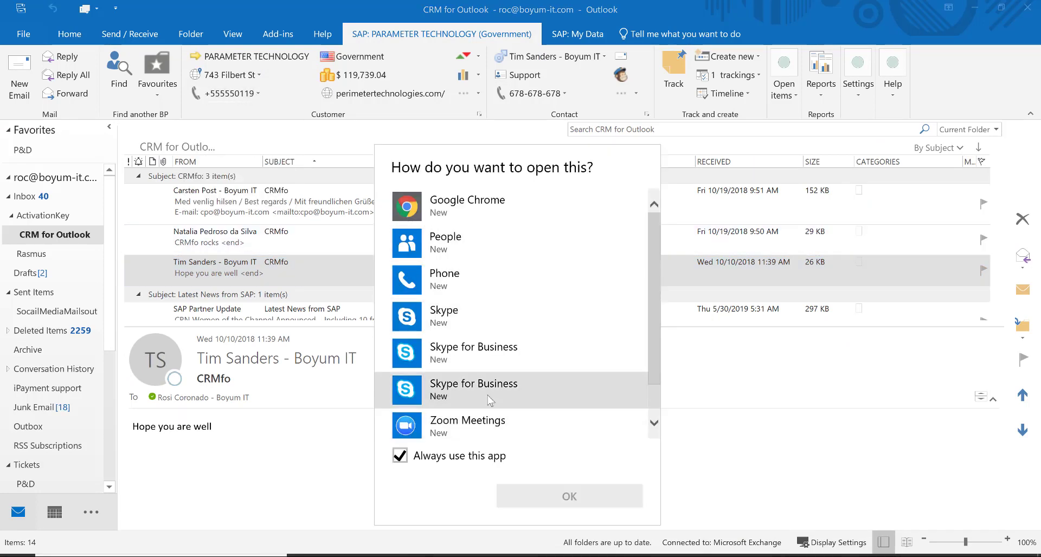
pyautogui.doubleClick(499, 388)
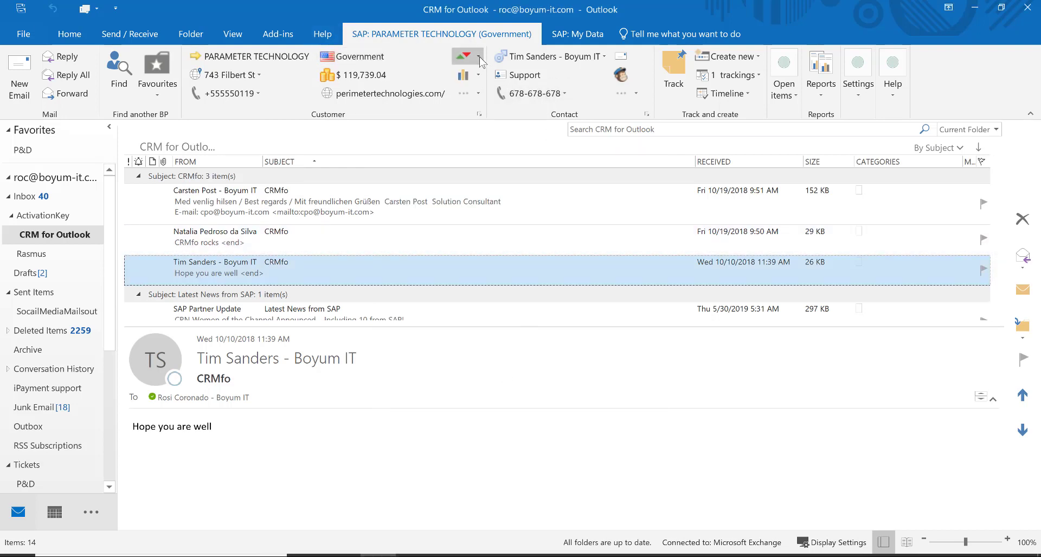
pyautogui.click(479, 55)
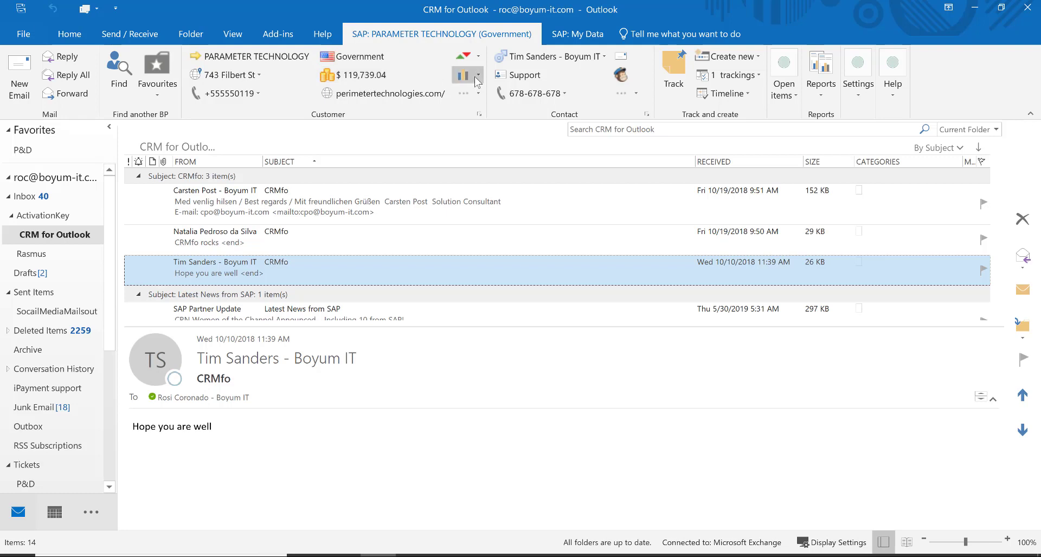
pyautogui.moveTo(479, 77)
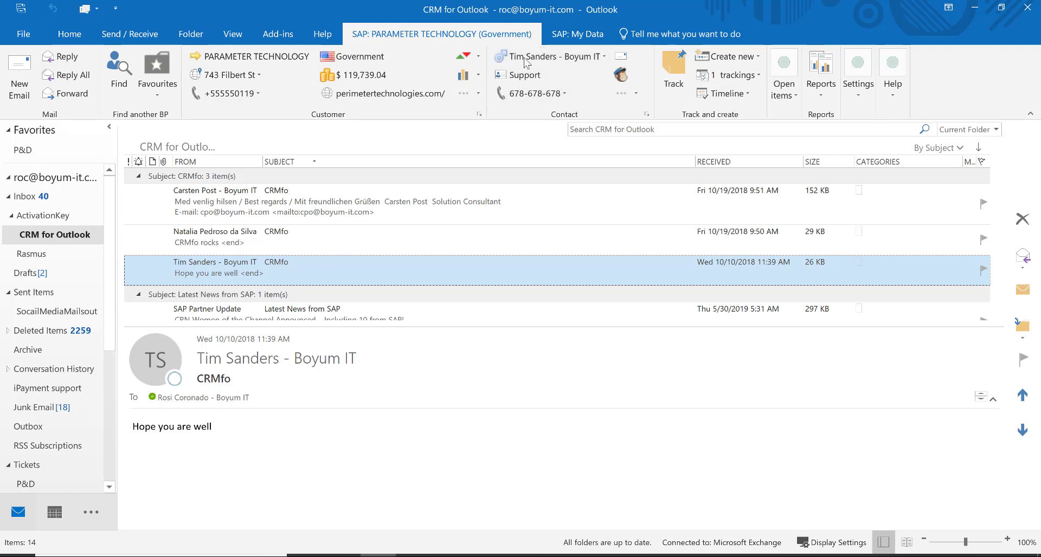
# Start an e-mail to the current contact and discard it without saving
pyautogui.click(621, 58)
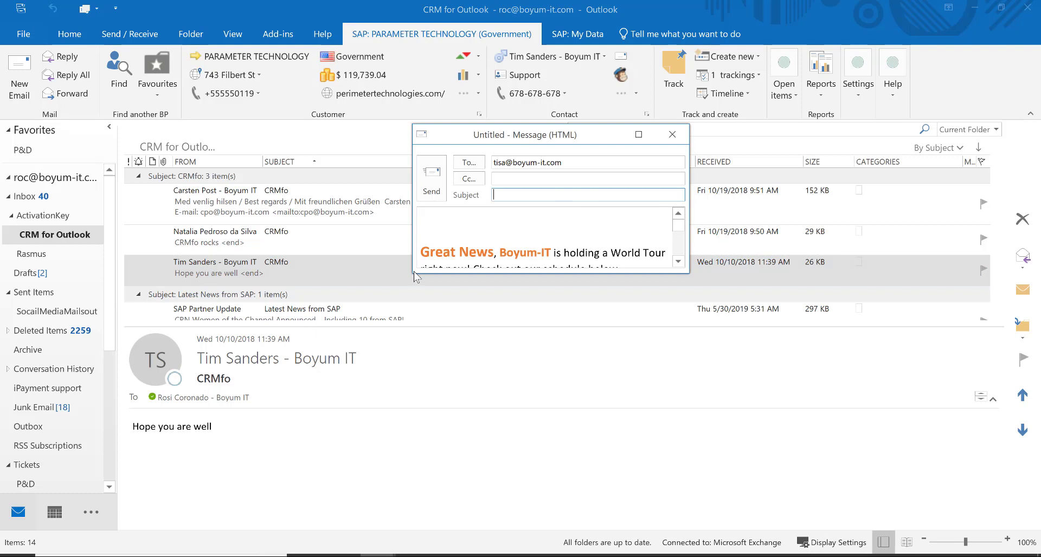
pyautogui.click(673, 136)
pyautogui.click(525, 327)
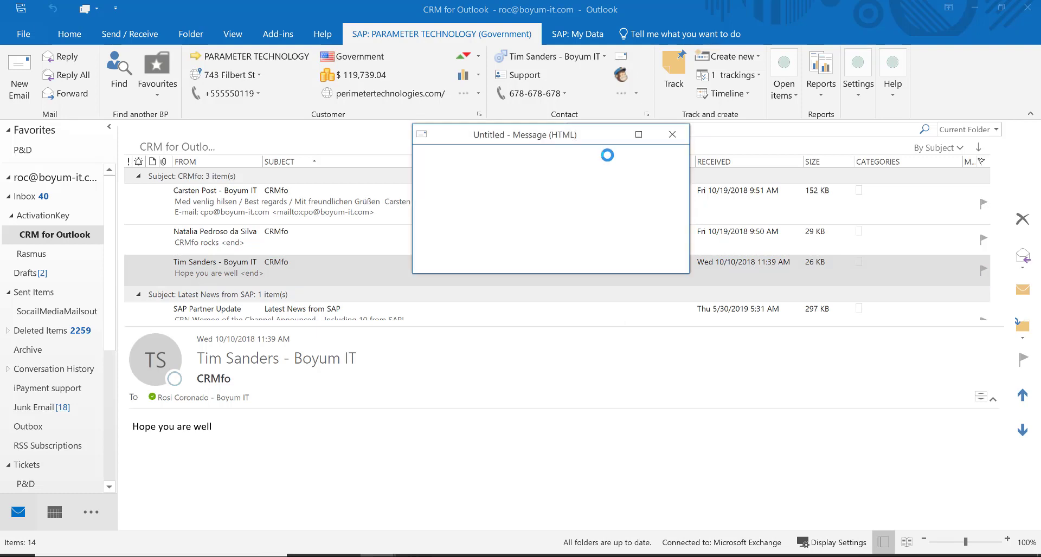
# Switch the displayed contact to the partner's CEO, then open and discard a test e-mail to them
pyautogui.click(604, 57)
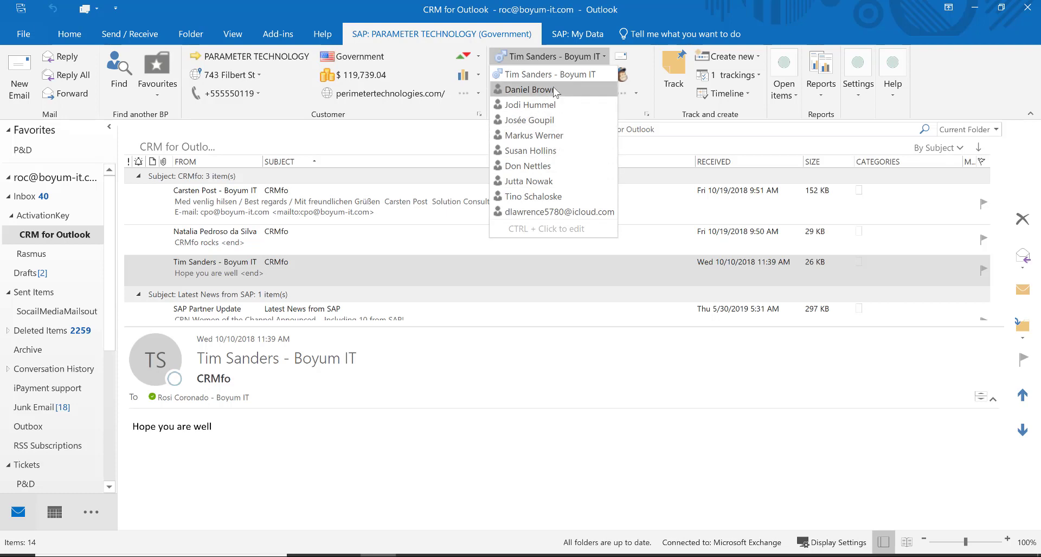
pyautogui.click(556, 136)
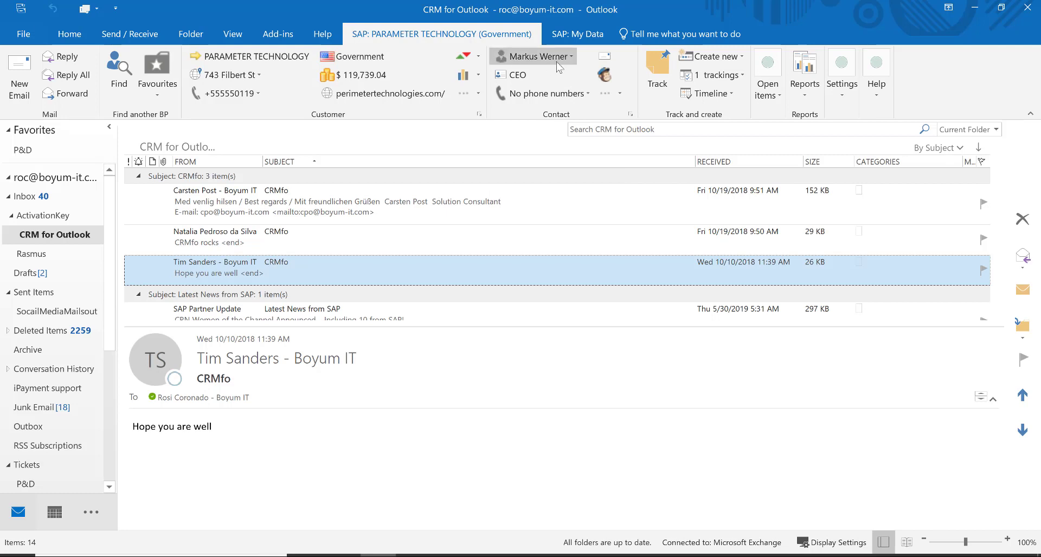
pyautogui.click(603, 57)
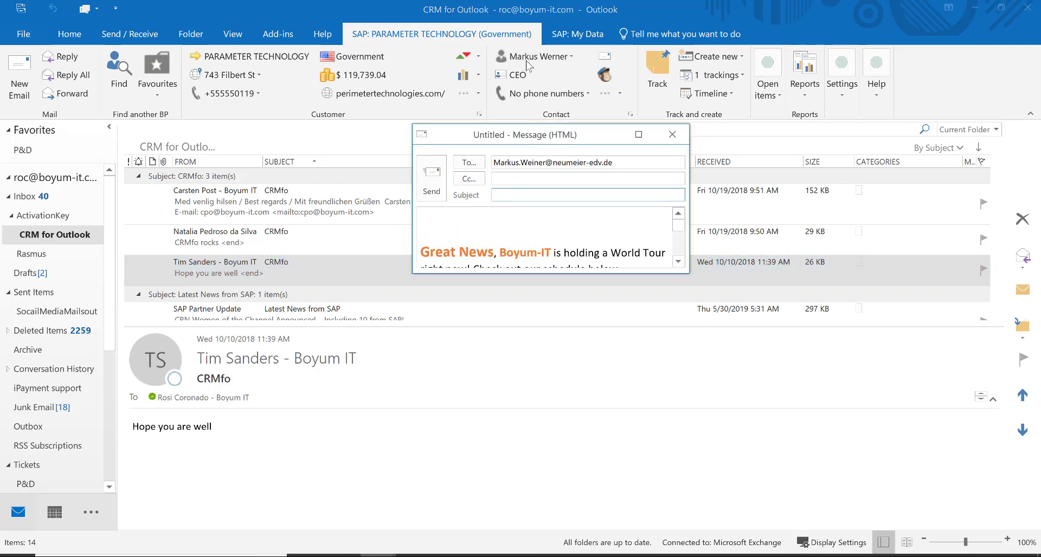
pyautogui.click(672, 135)
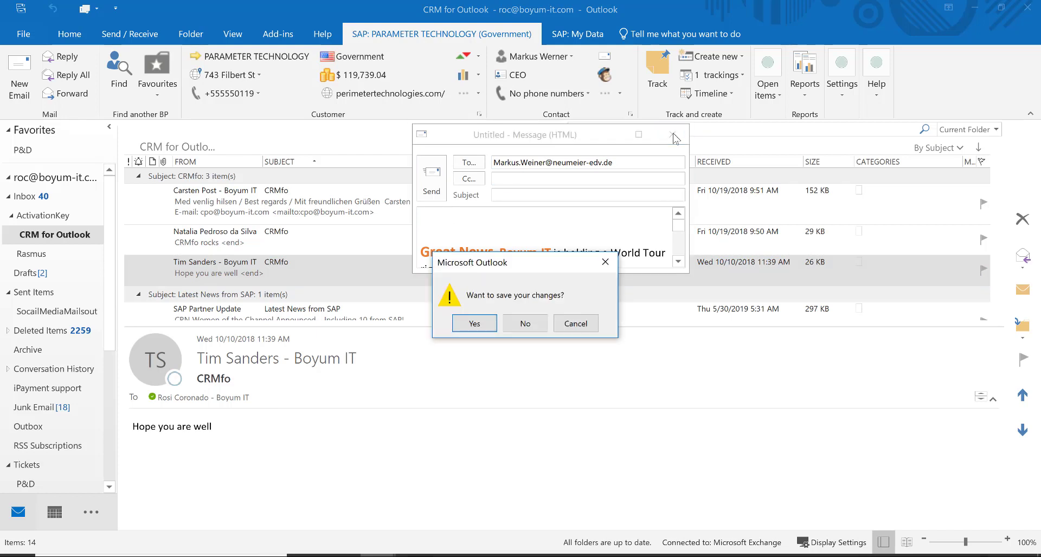
pyautogui.click(525, 324)
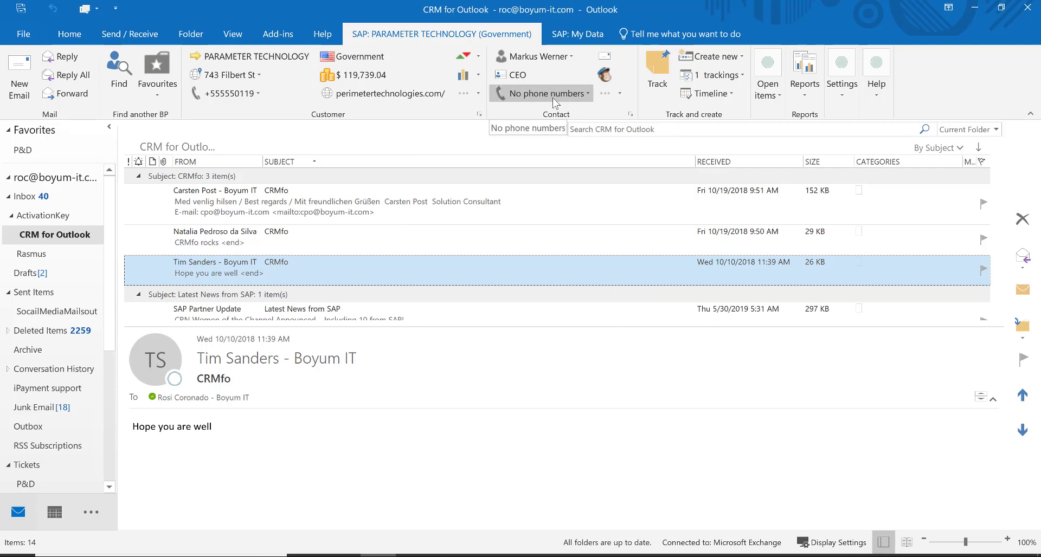
pyautogui.click(631, 114)
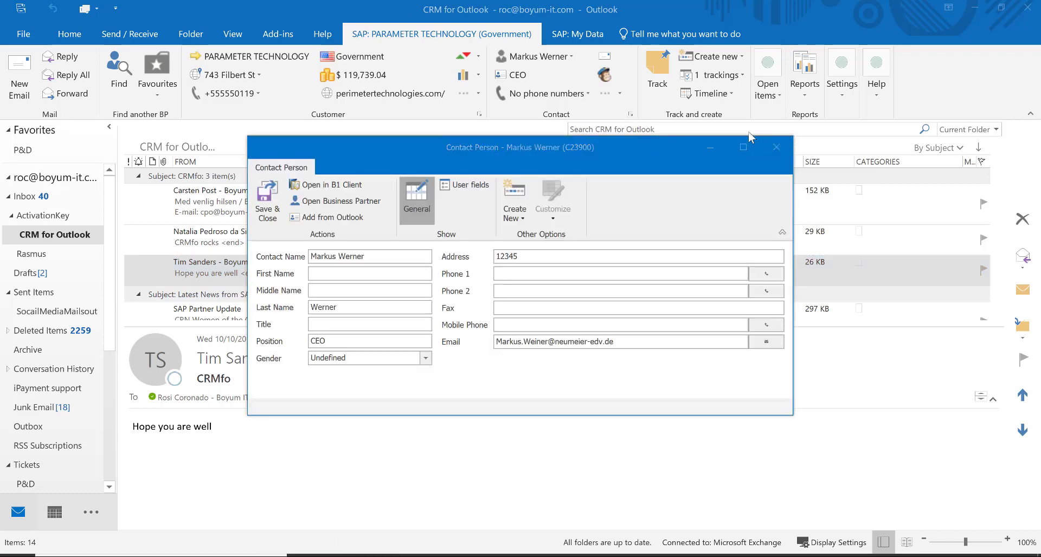
pyautogui.click(778, 147)
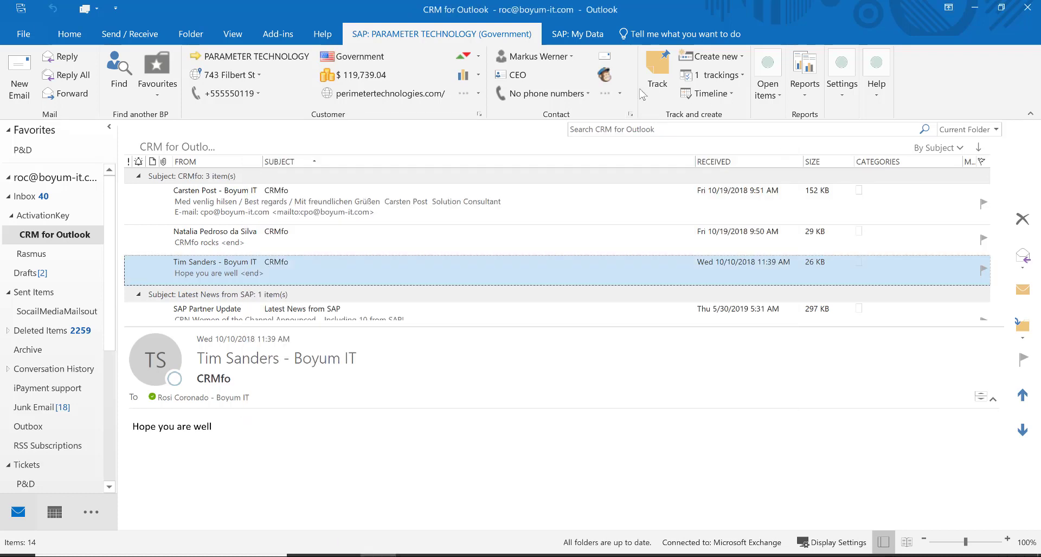
pyautogui.click(620, 93)
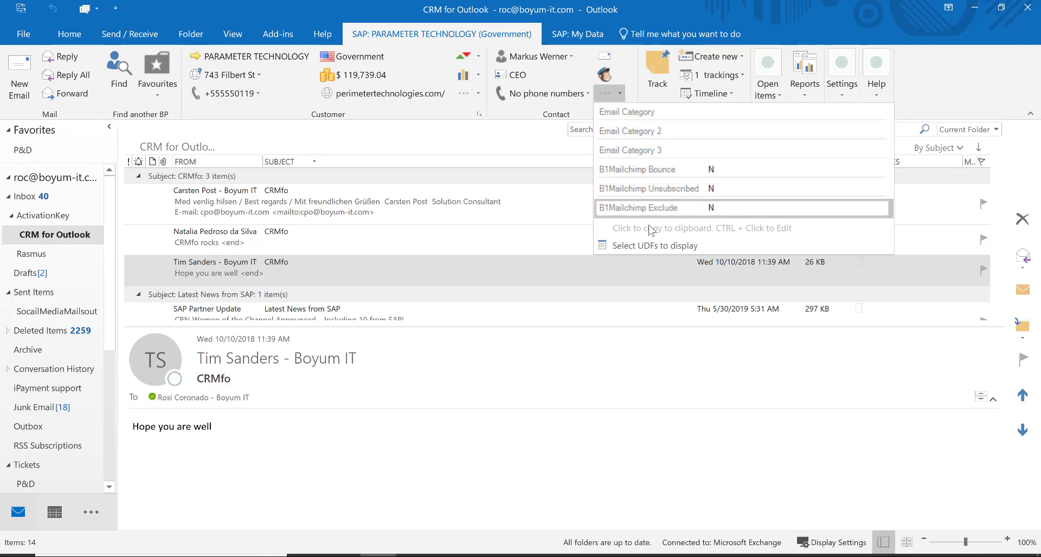
pyautogui.click(430, 108)
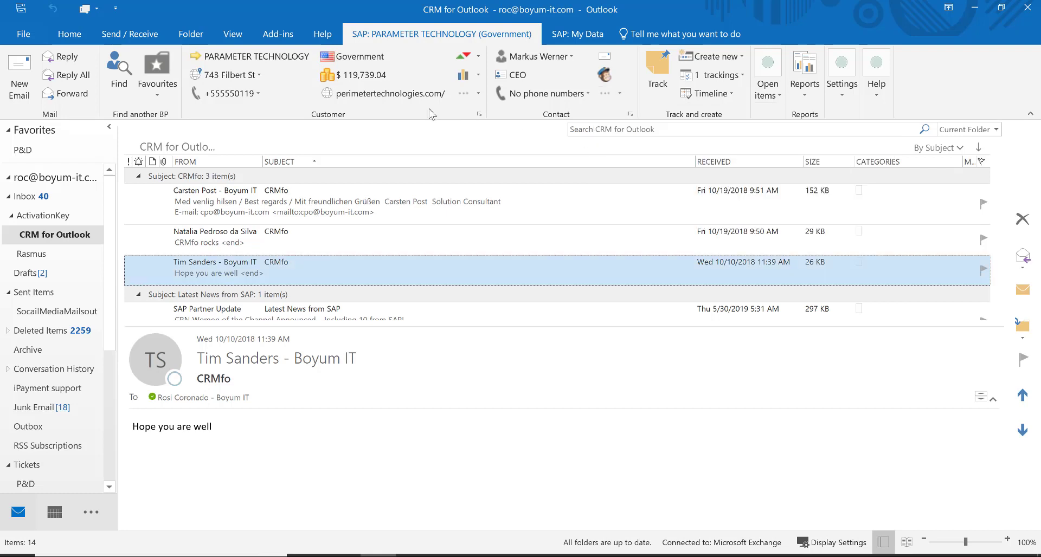
pyautogui.click(475, 93)
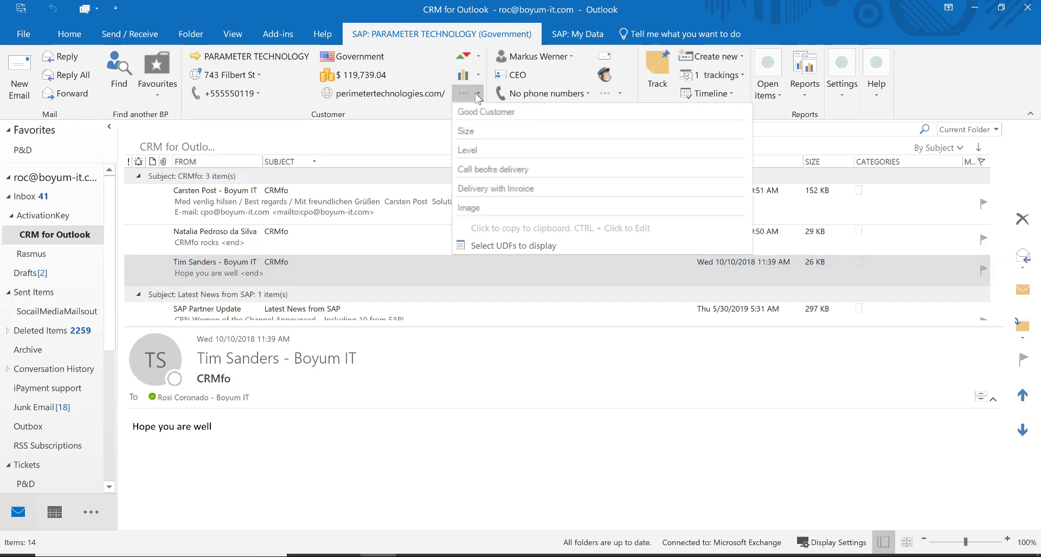
pyautogui.click(499, 249)
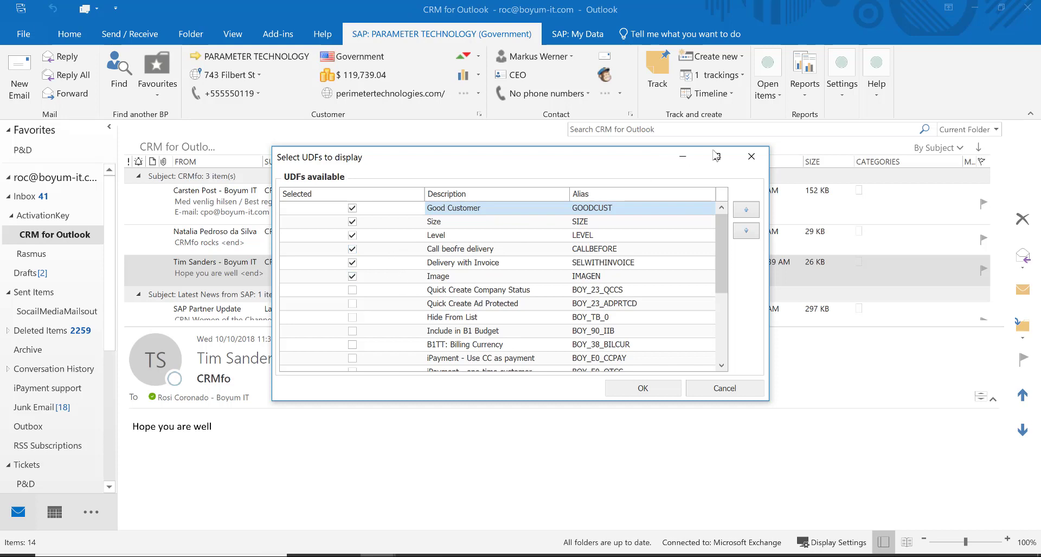
pyautogui.click(751, 157)
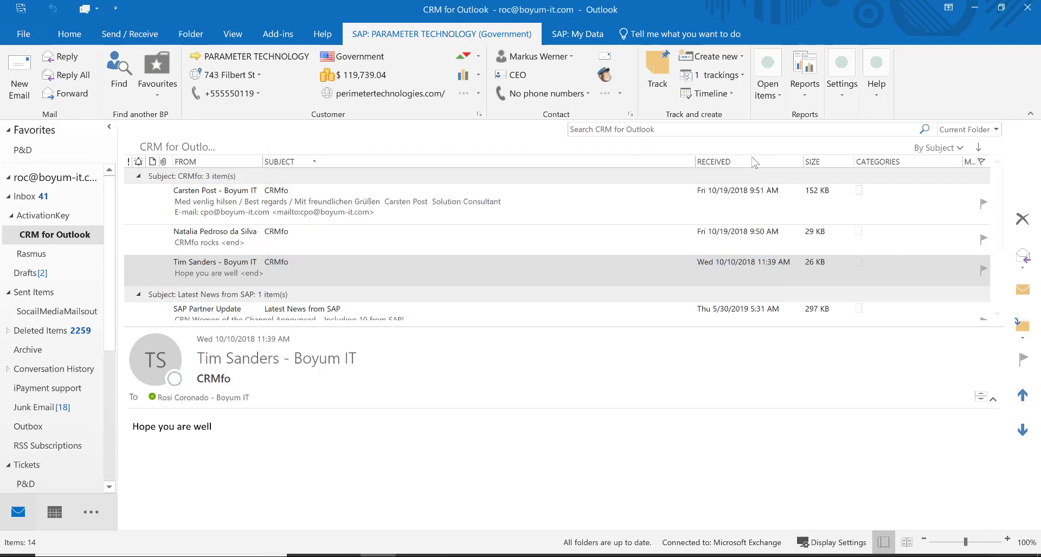
pyautogui.click(631, 115)
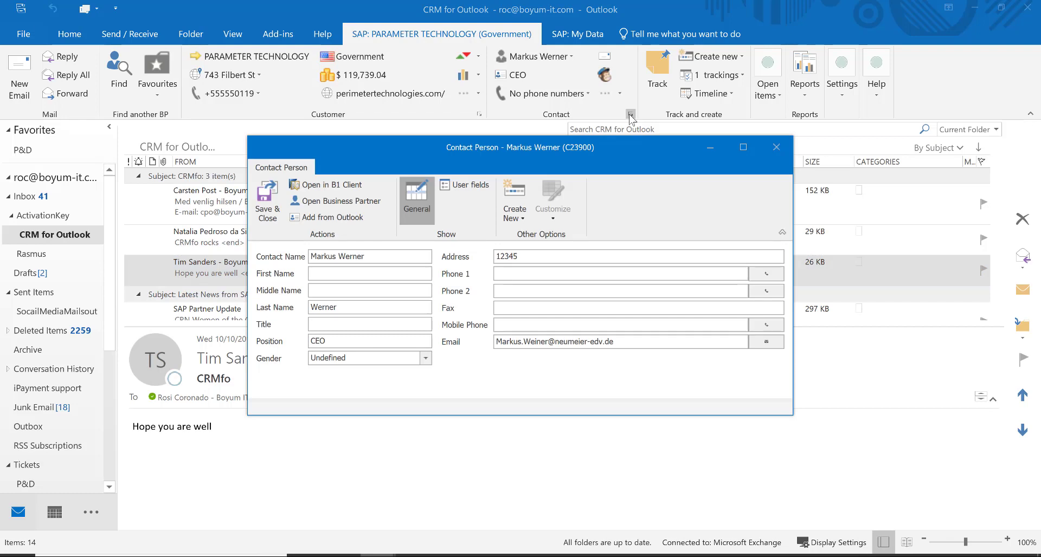
pyautogui.click(776, 146)
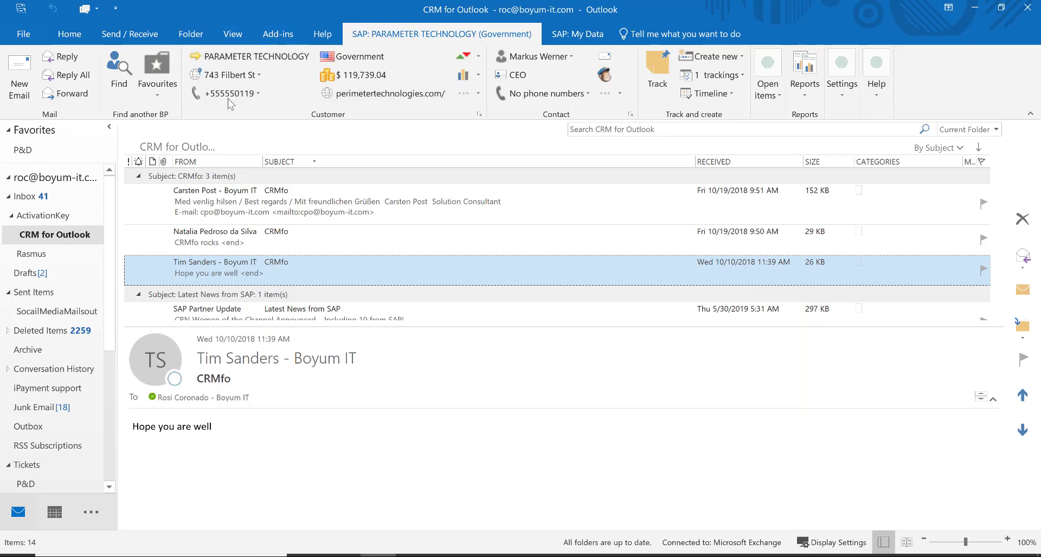
# Track the e-mail against PARAMETER TECHNOLOGY and review the first tracked e-mail's details
pyautogui.click(667, 84)
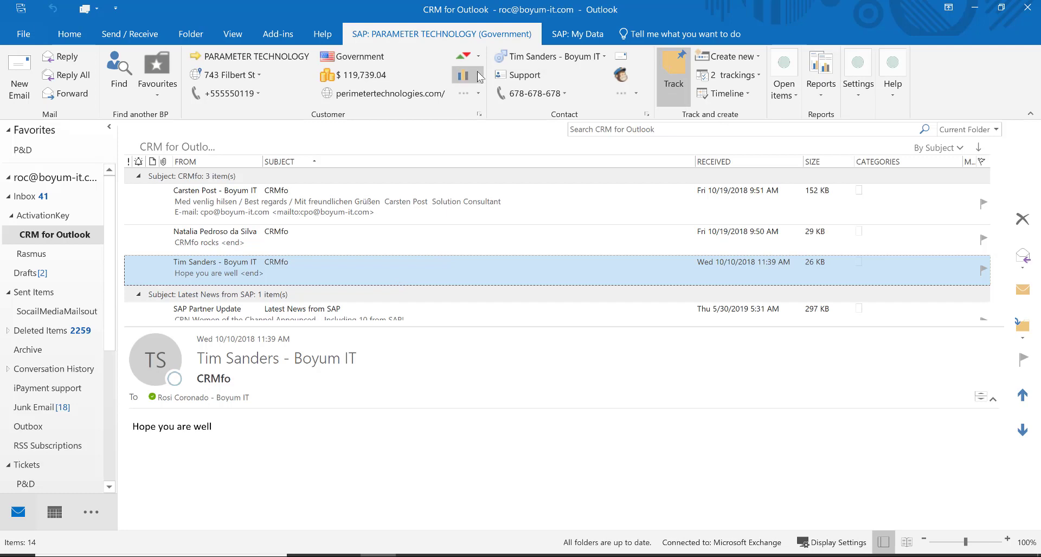
pyautogui.click(759, 75)
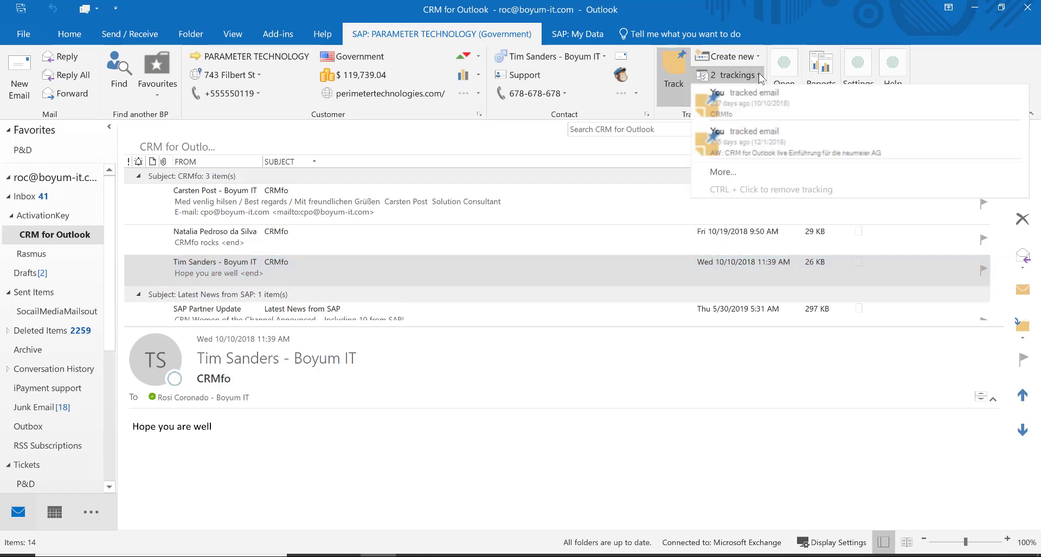
pyautogui.click(774, 104)
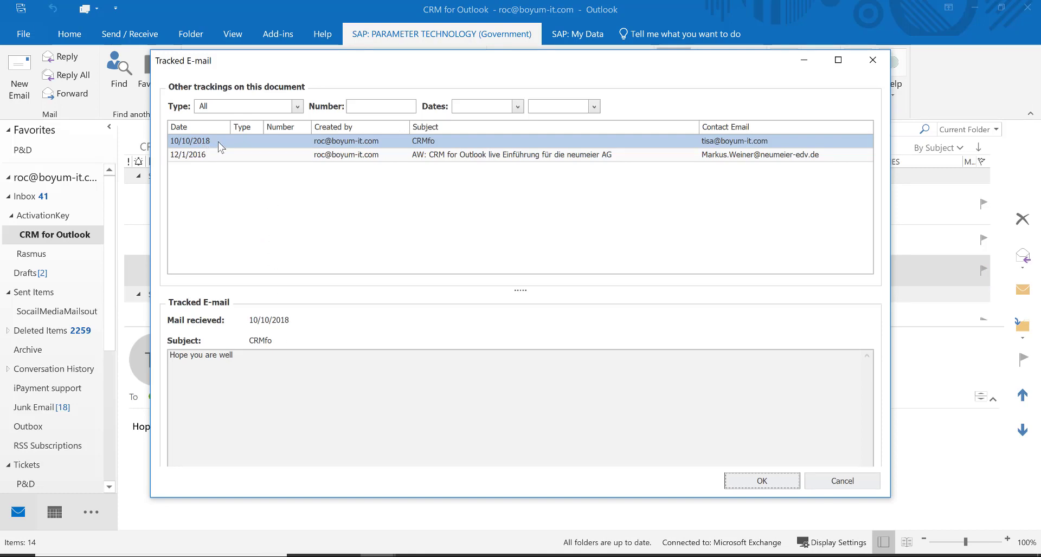
pyautogui.moveTo(232, 355); pyautogui.dragTo(158, 352)
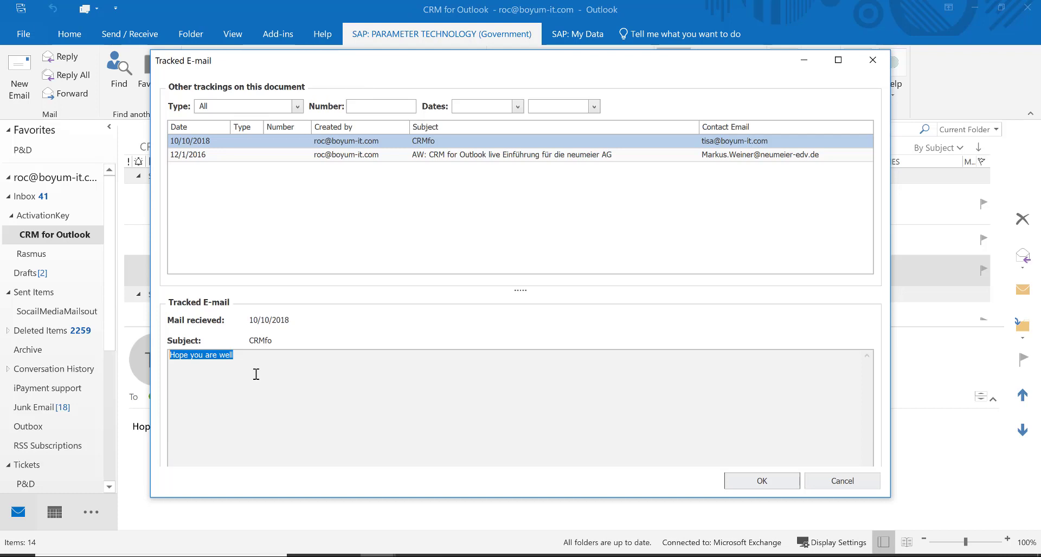
pyautogui.click(872, 60)
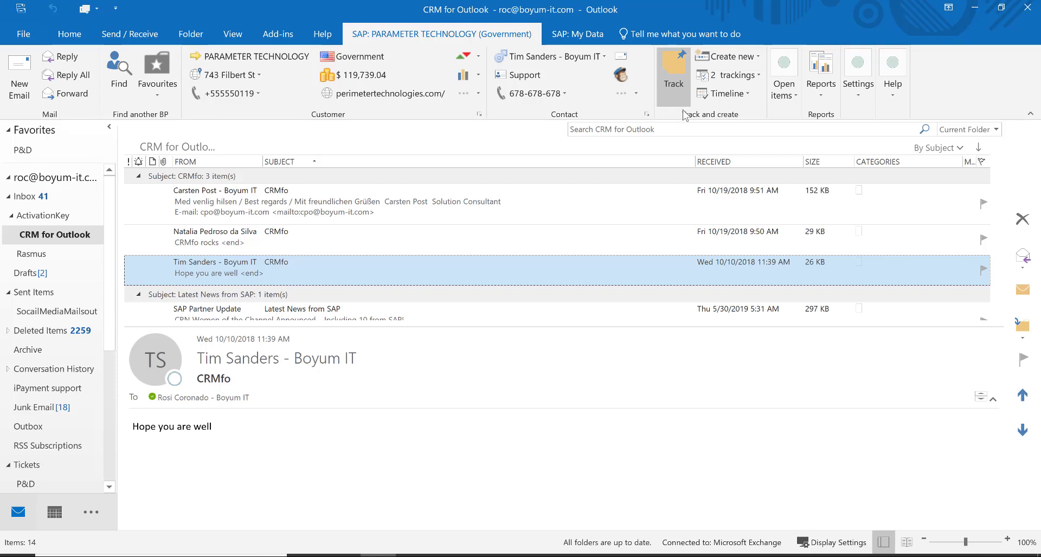
# Delete this e-mail's tracking so only 1 tracking remains, and list the CRM documents to create
pyautogui.click(677, 87)
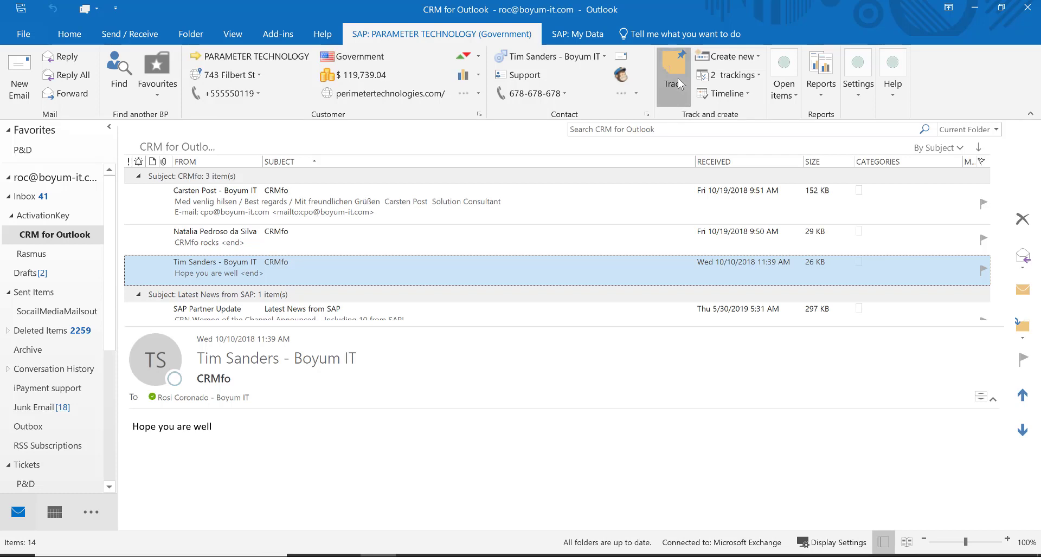
pyautogui.click(520, 330)
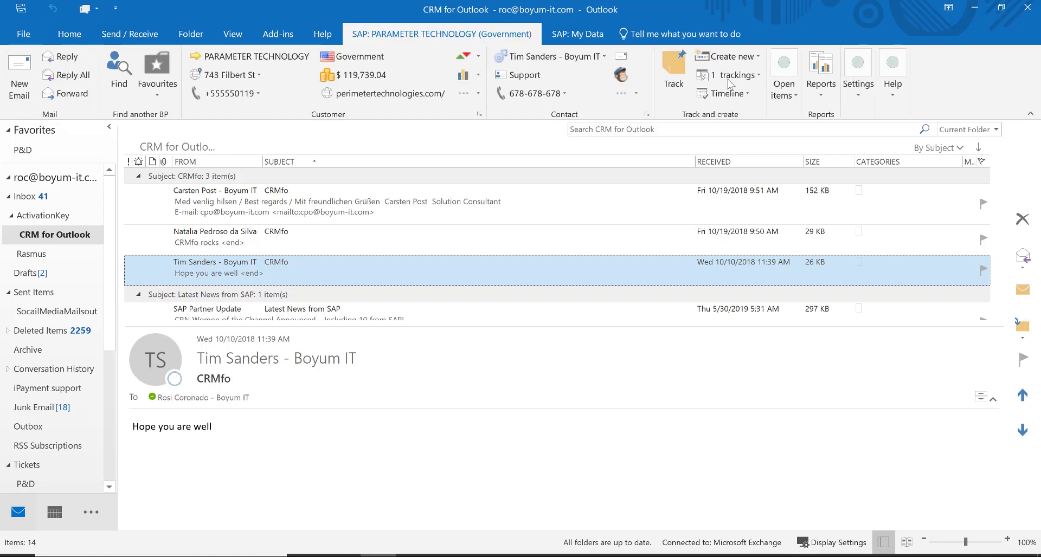
pyautogui.click(756, 57)
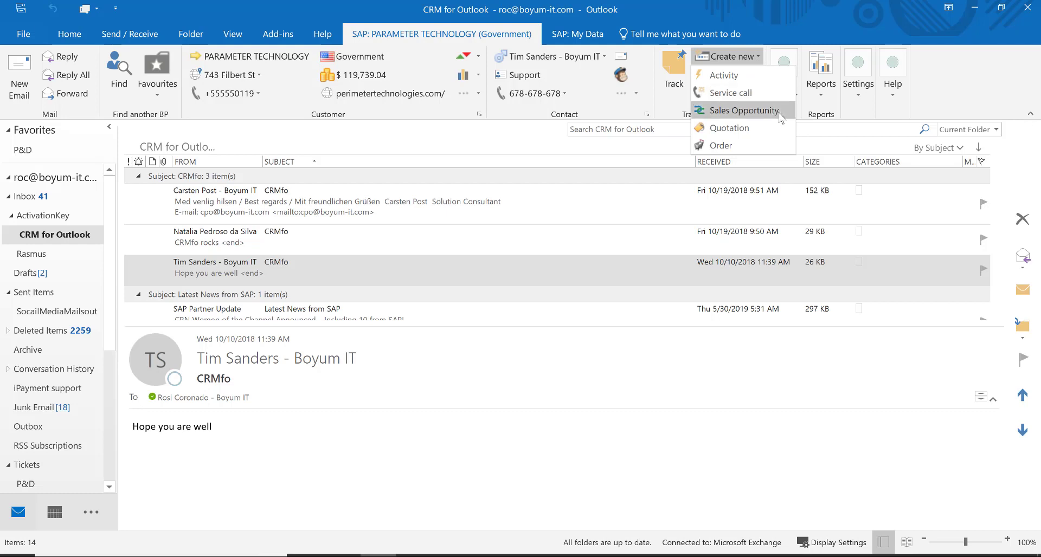
# Create sales order 1099 due 6/5/2019 with two lines of item A00003, and save it
pyautogui.click(751, 146)
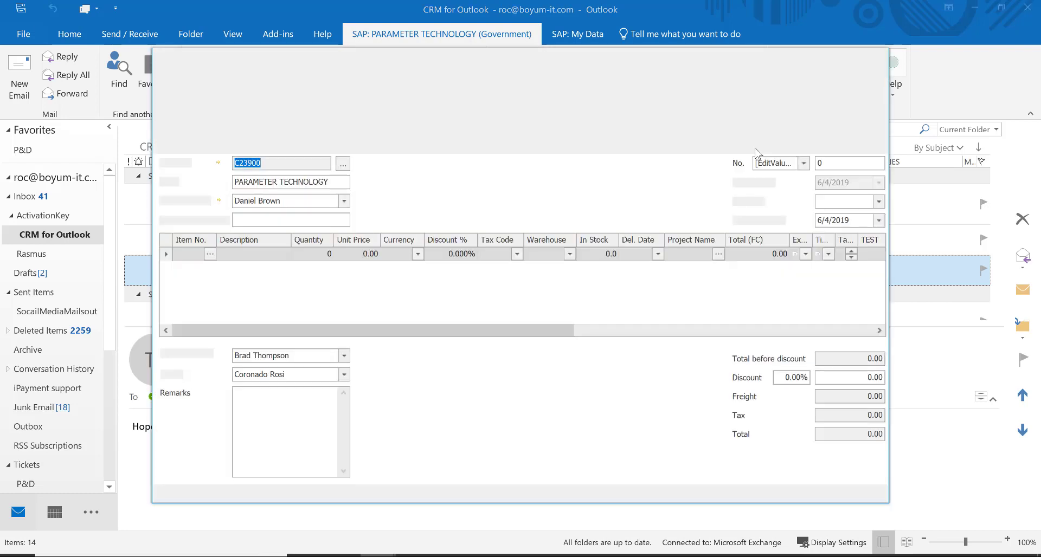
pyautogui.click(878, 202)
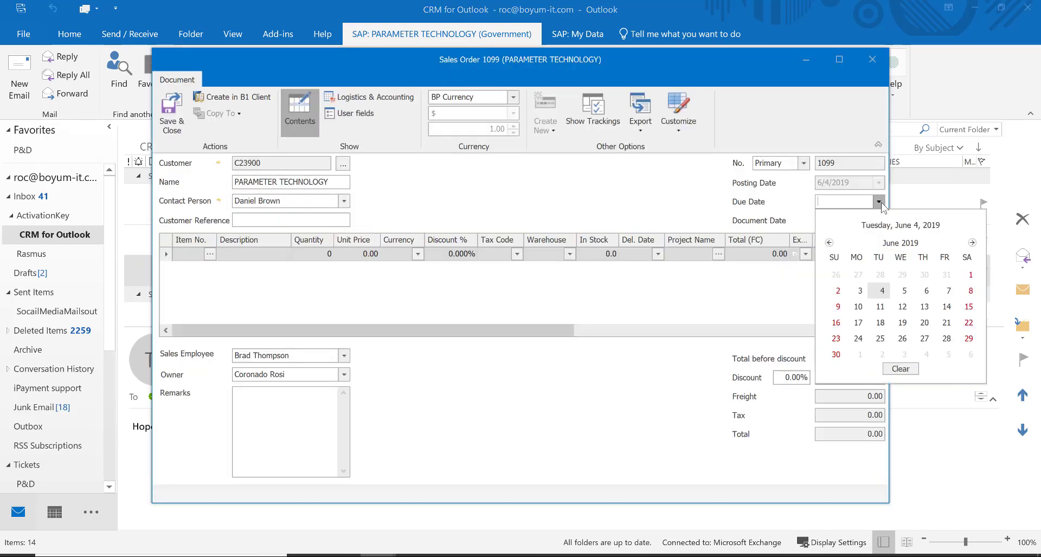
pyautogui.click(904, 293)
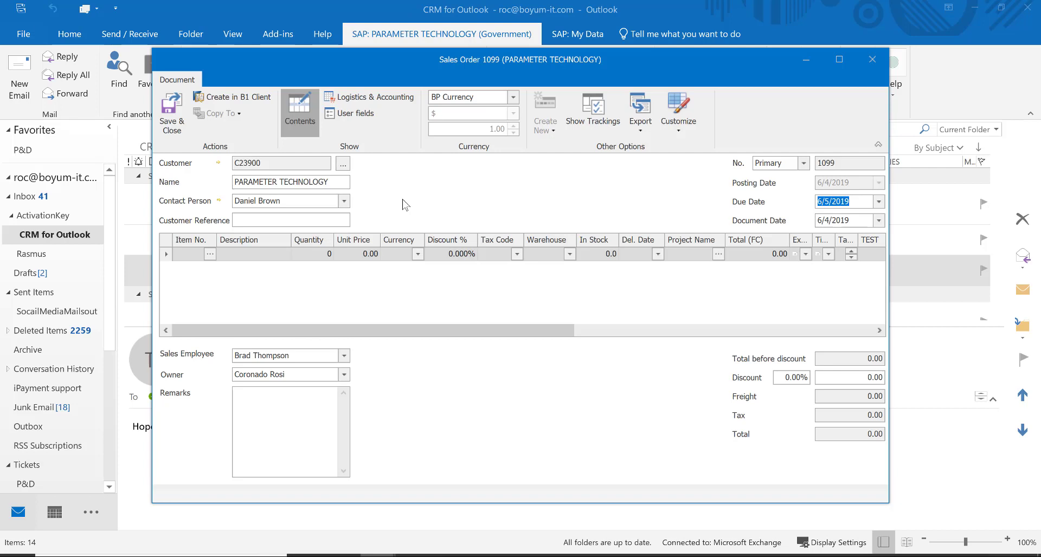
pyautogui.click(210, 254)
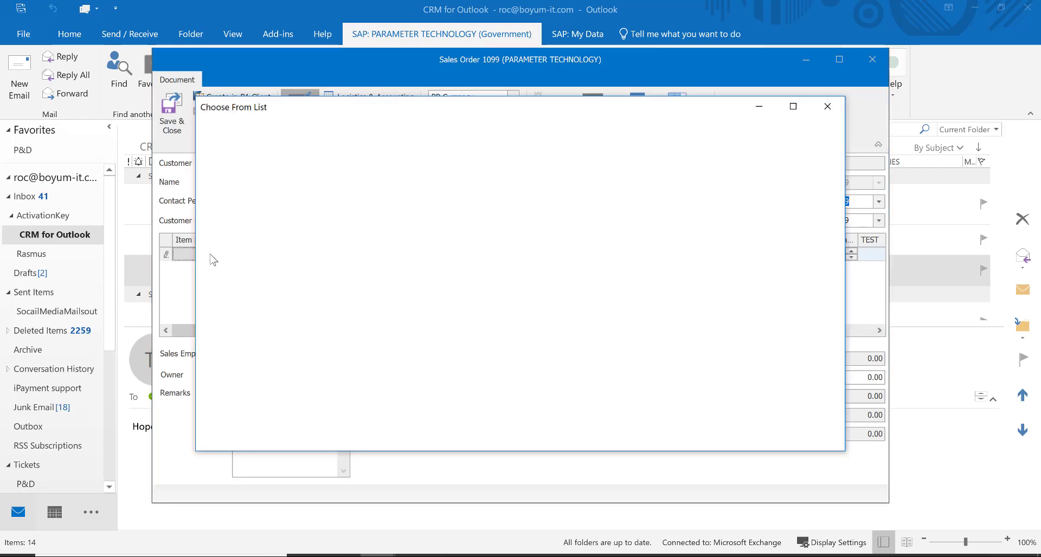
pyautogui.click(244, 204)
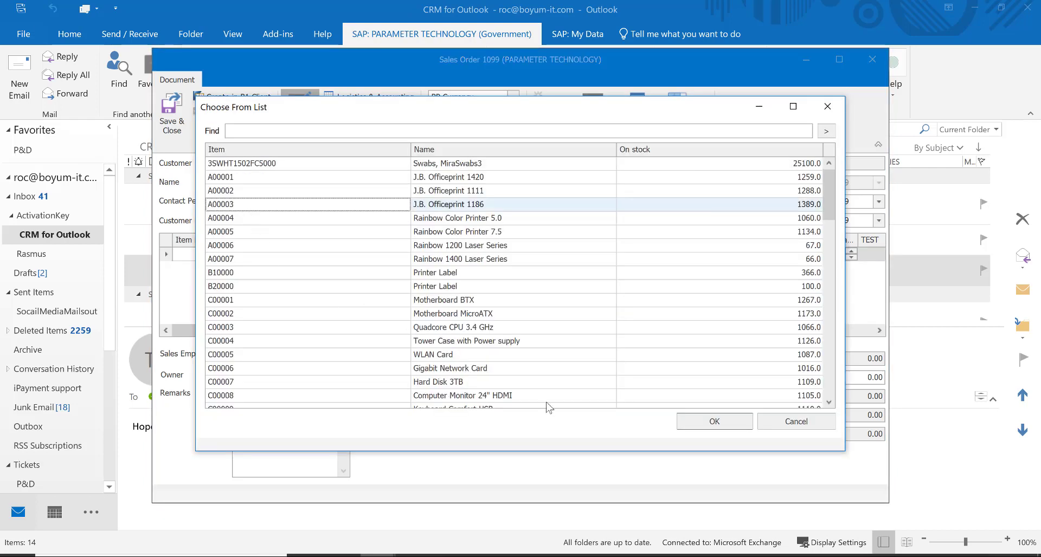
pyautogui.click(723, 421)
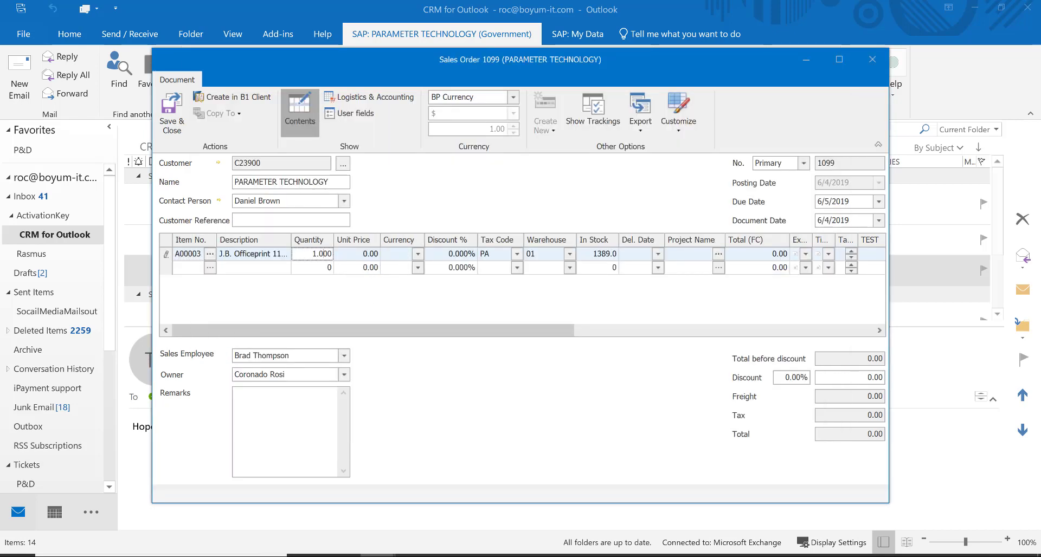
pyautogui.click(210, 267)
pyautogui.doubleClick(249, 204)
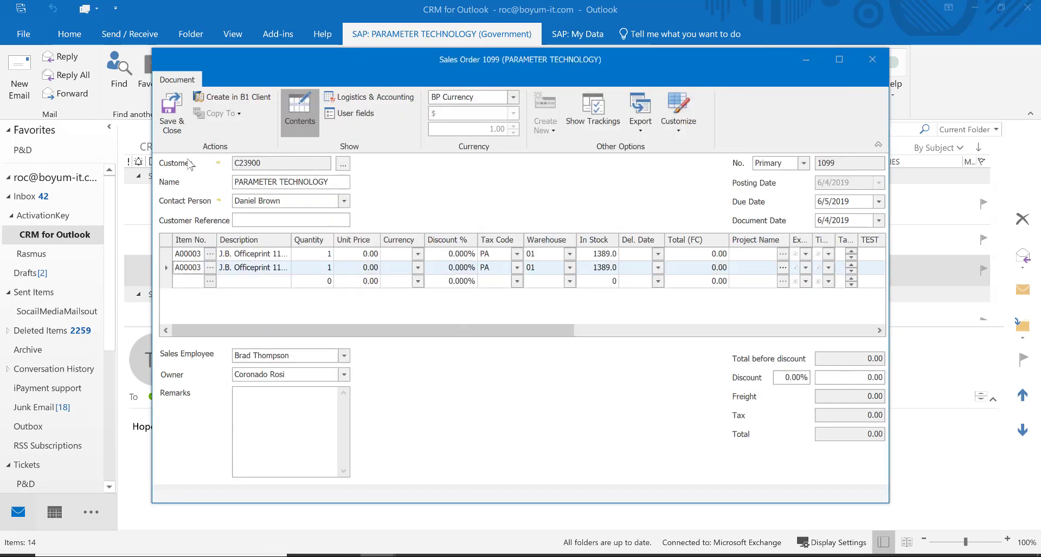
pyautogui.click(170, 114)
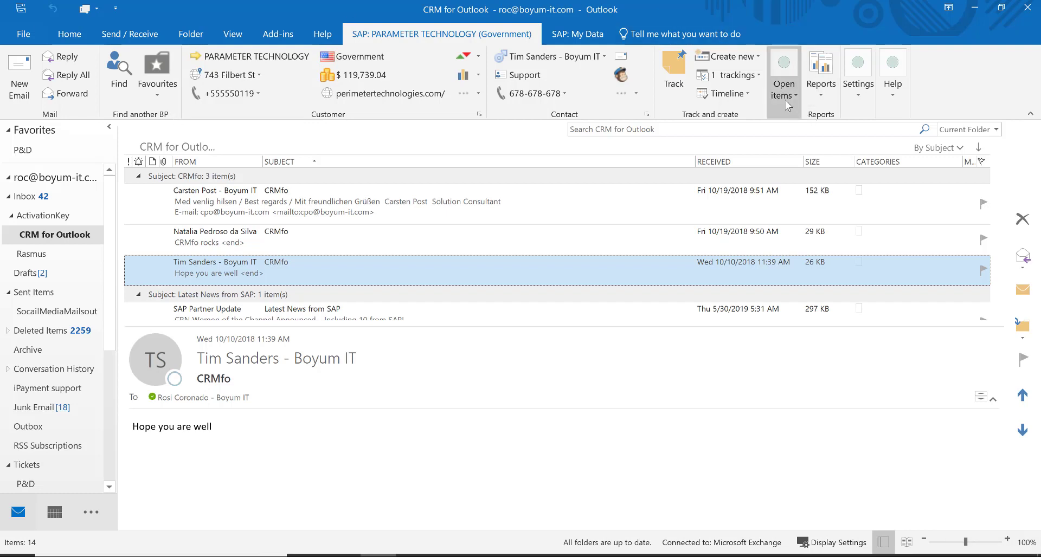
# Start another activity from the e-mail, set to also create an Outlook meeting
pyautogui.click(751, 57)
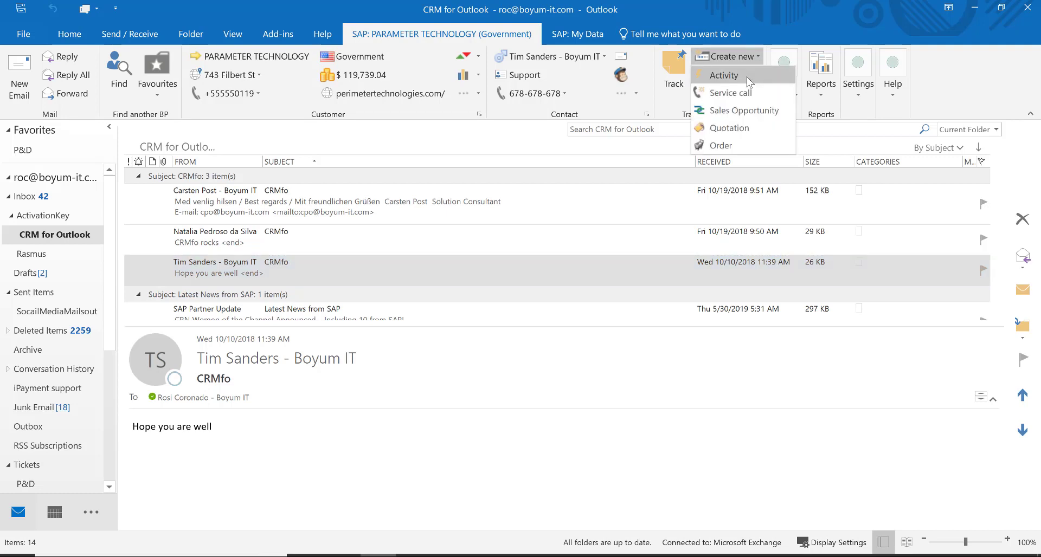
pyautogui.click(746, 77)
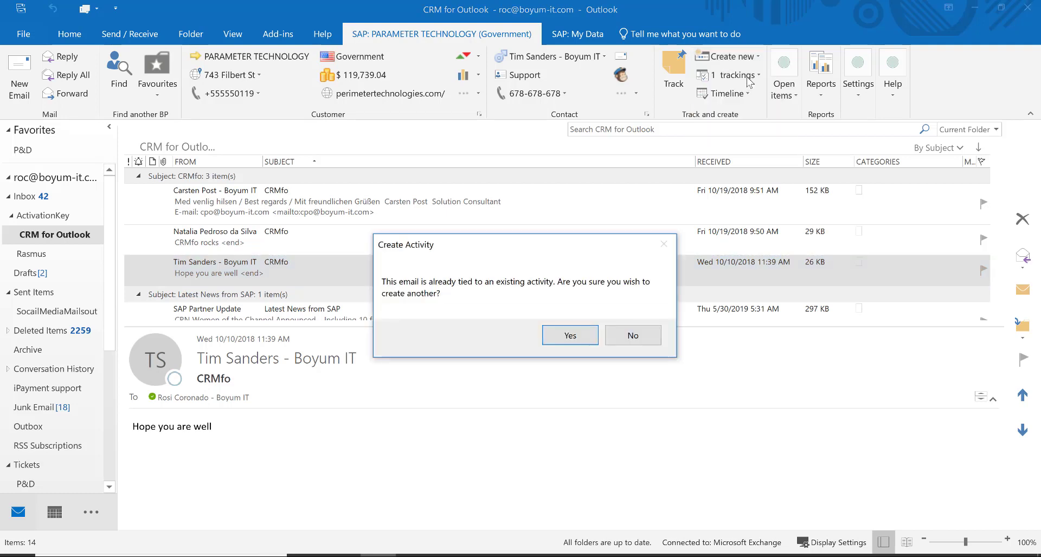
pyautogui.click(571, 336)
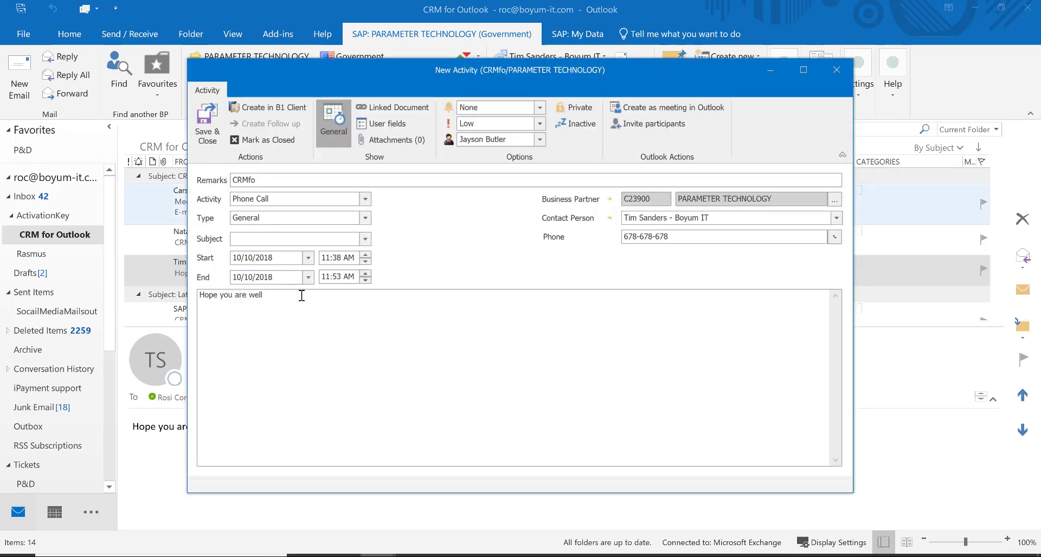
pyautogui.moveTo(278, 295); pyautogui.dragTo(166, 296)
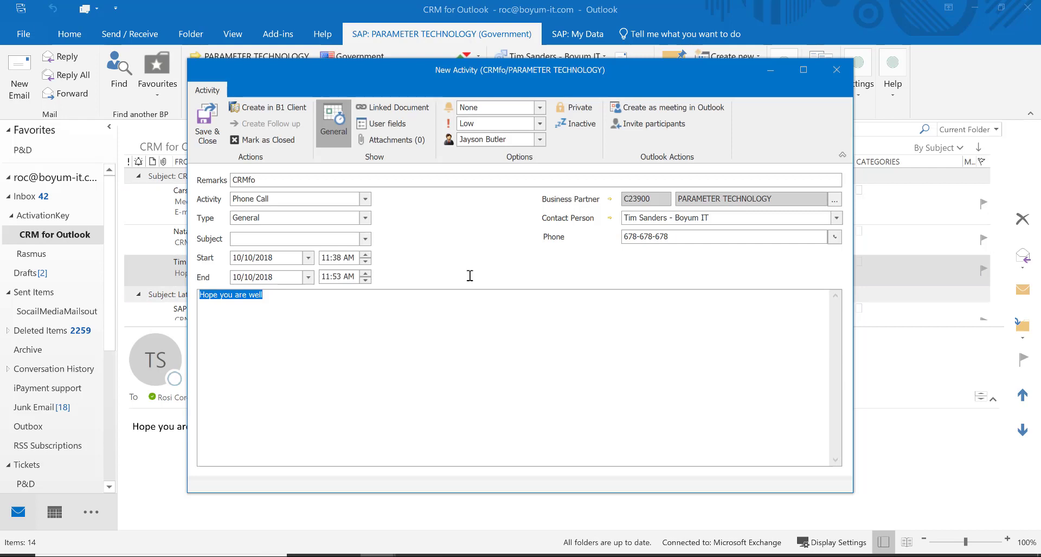
pyautogui.click(684, 108)
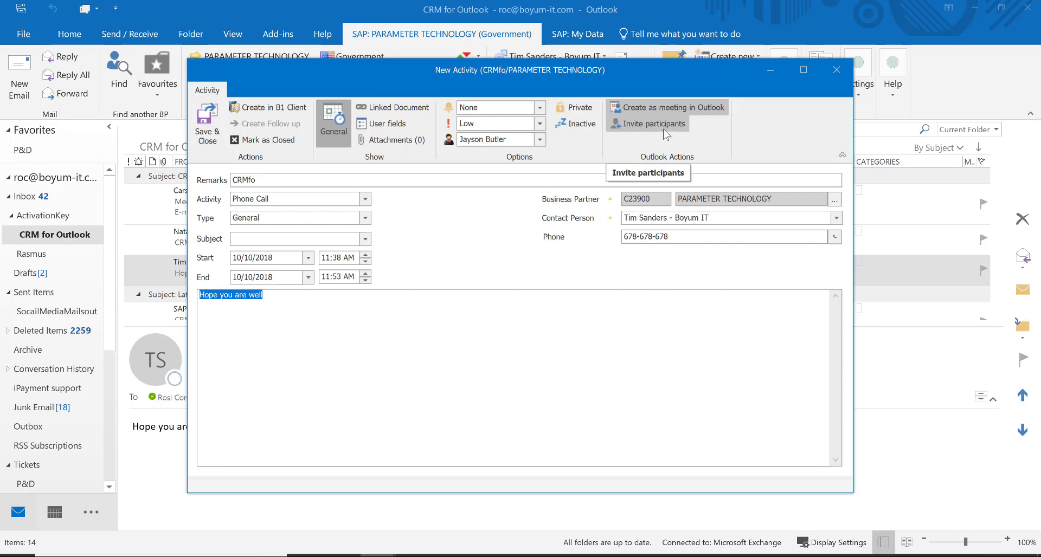
# Set the activity to Meeting, type B1 UP, subject P&D, and show its linked document fields
pyautogui.click(366, 201)
pyautogui.click(292, 224)
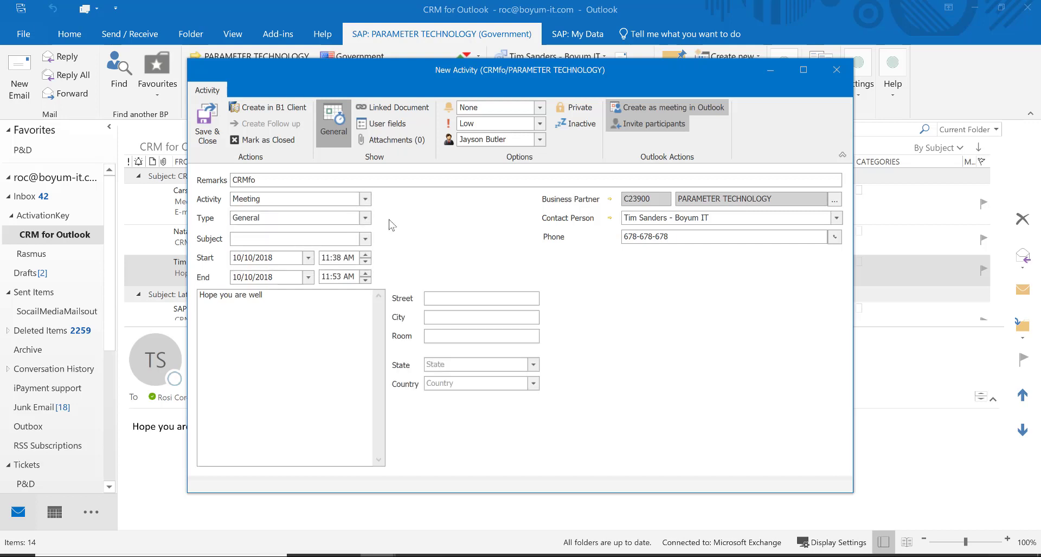
pyautogui.click(365, 218)
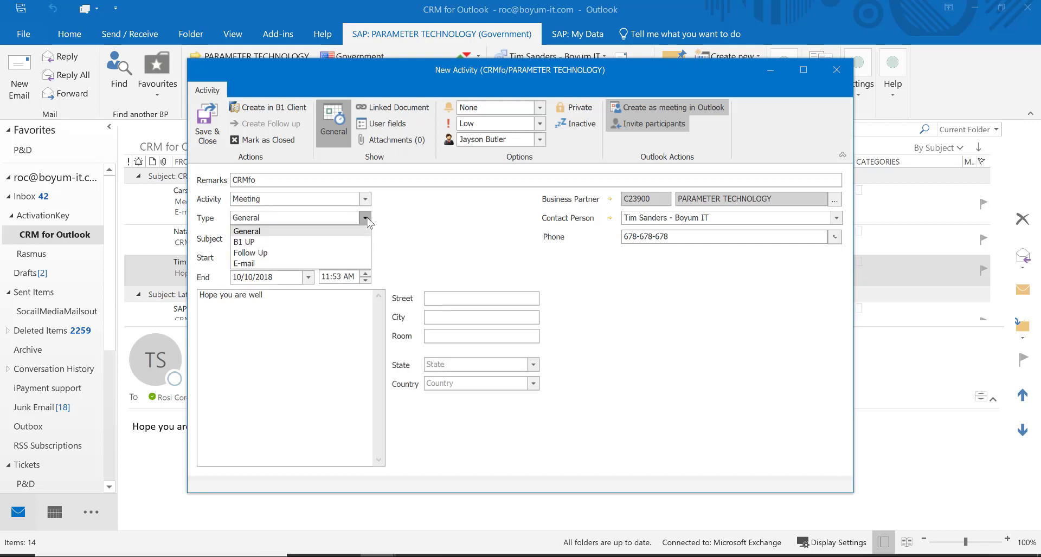
pyautogui.click(331, 242)
pyautogui.click(365, 239)
pyautogui.click(347, 252)
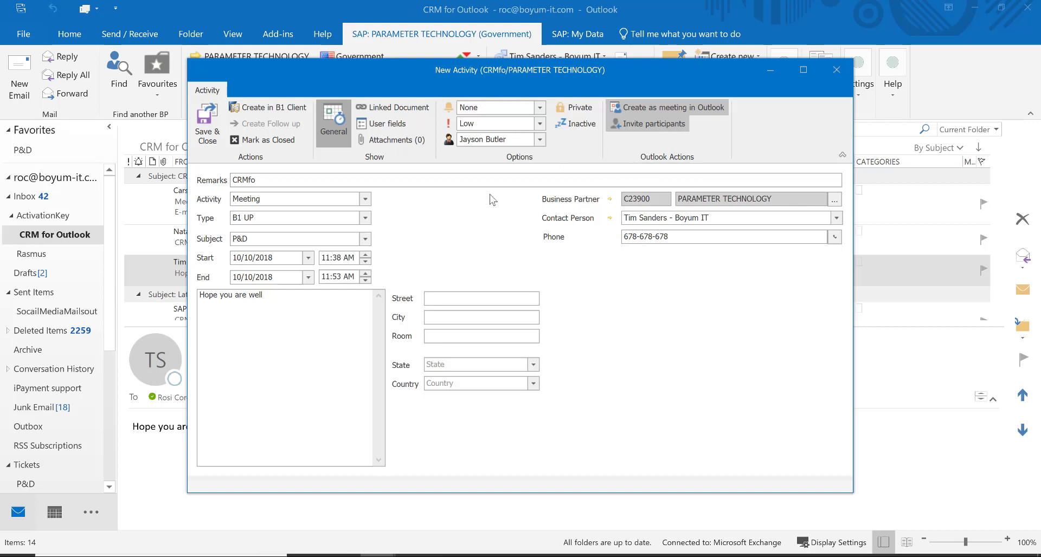
pyautogui.click(418, 108)
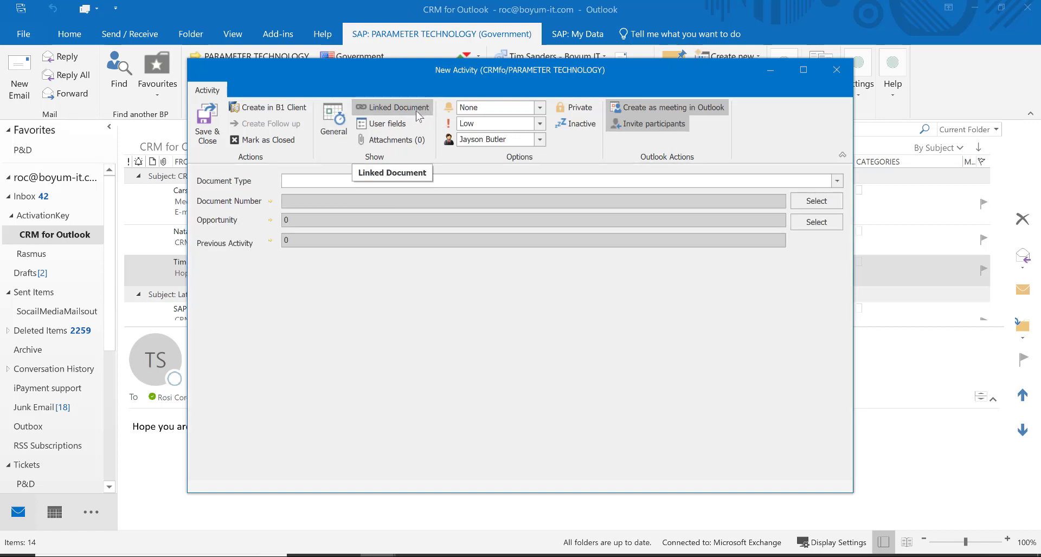
# Link the activity to A/R Invoice 770 and save it
pyautogui.click(837, 181)
pyautogui.click(305, 248)
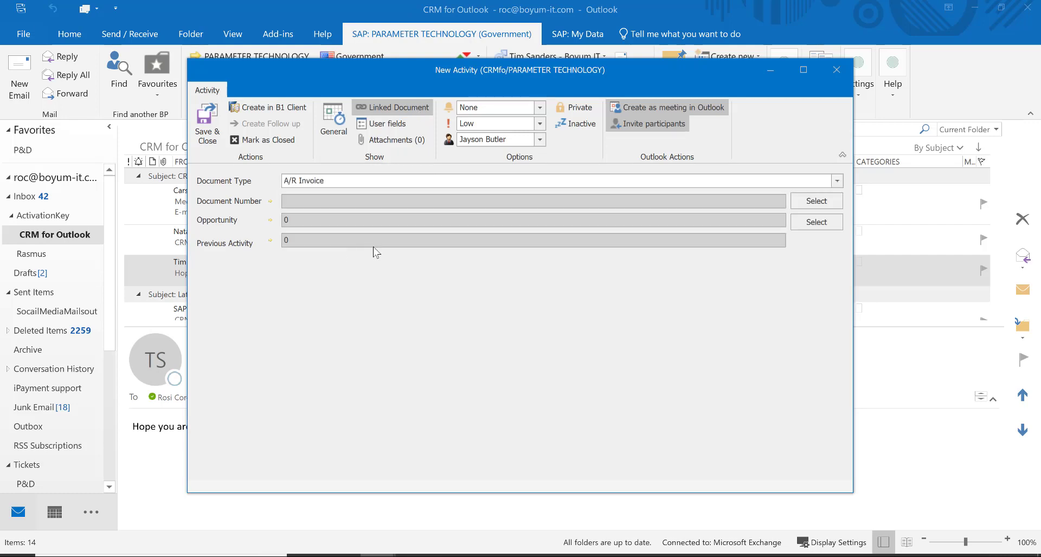
pyautogui.click(824, 202)
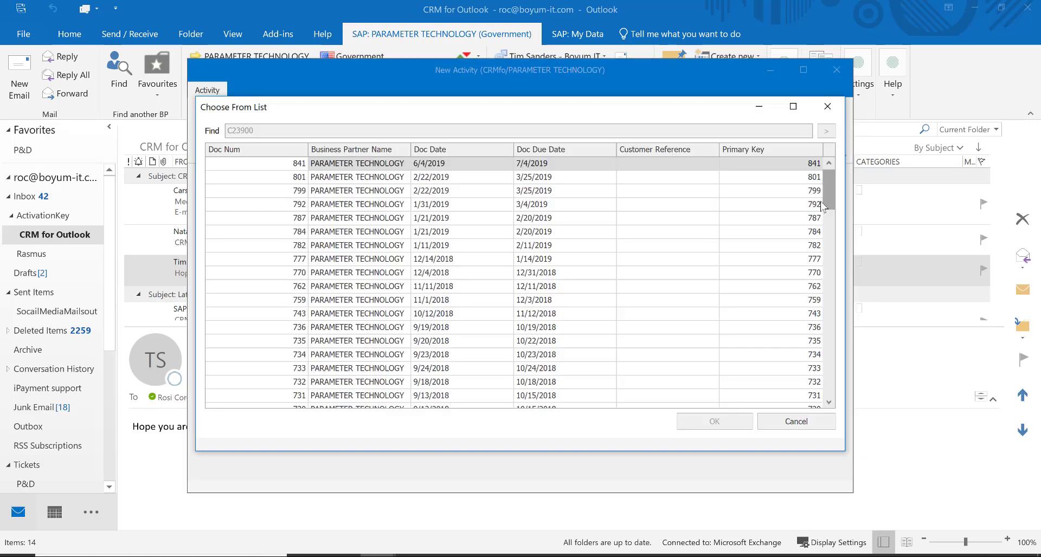
pyautogui.doubleClick(378, 272)
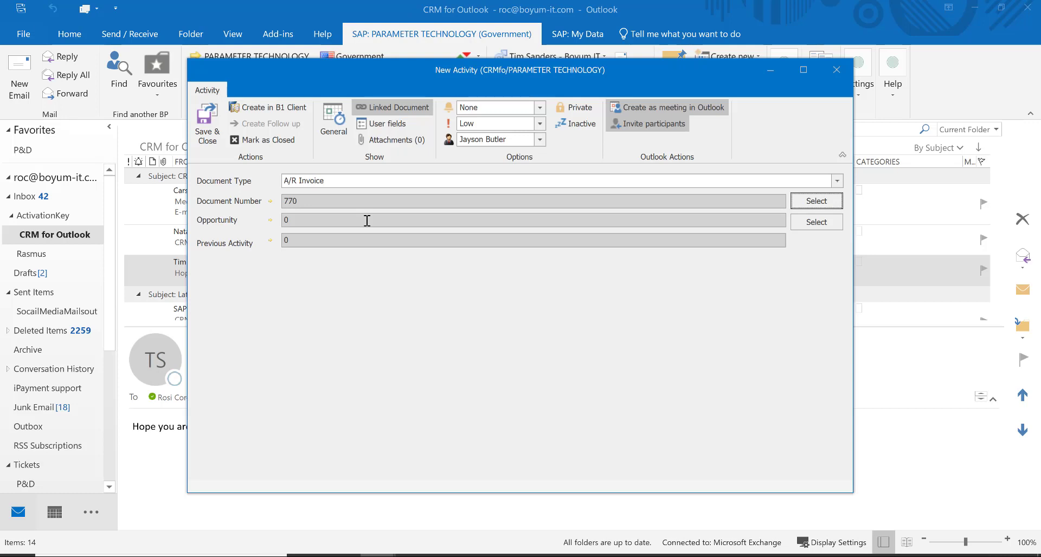
pyautogui.click(218, 127)
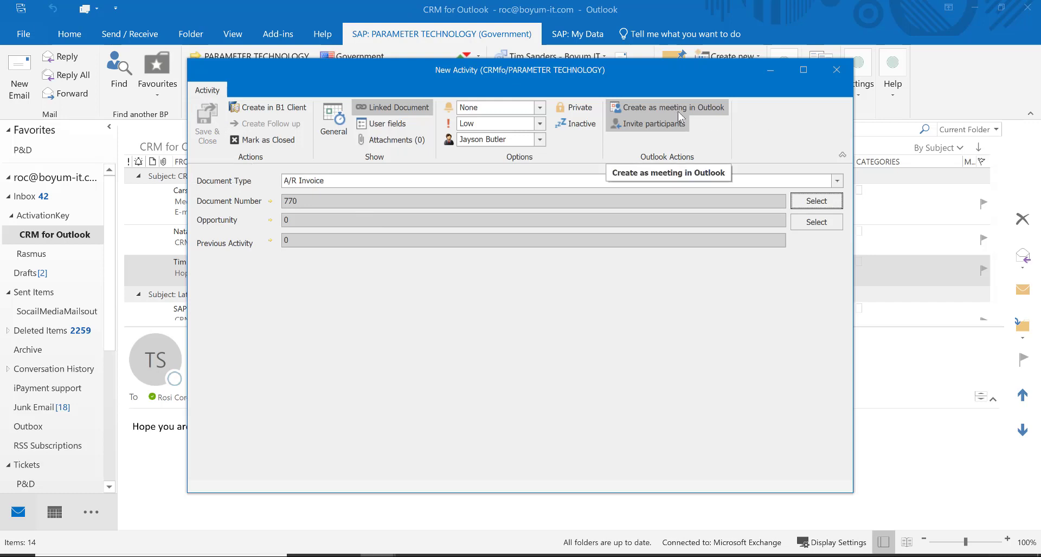
# Close the resulting 'PARAMETER TECHNOLOGY: CRMfo' Outlook meeting draft without adding attendees
pyautogui.click(325, 142)
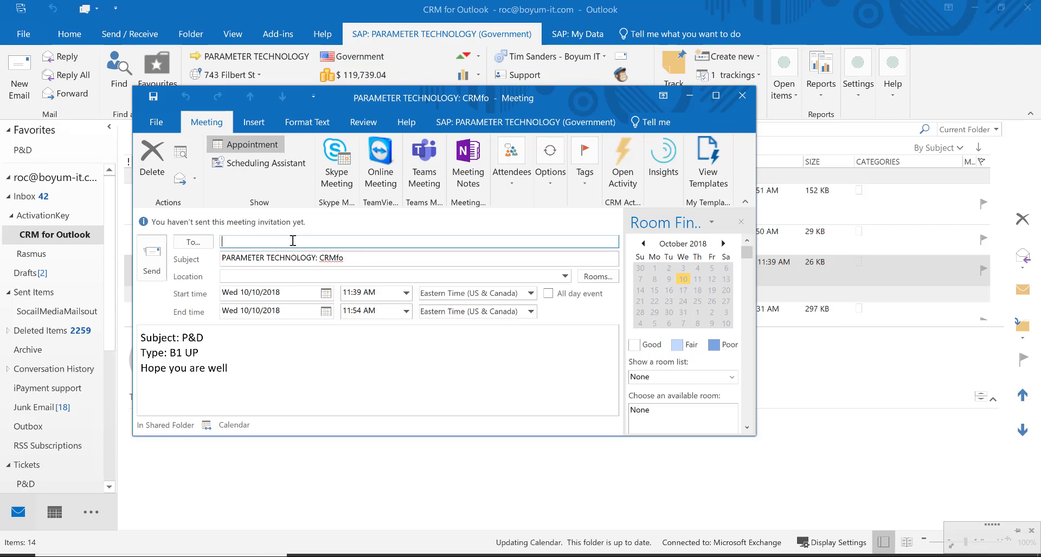
pyautogui.click(259, 242)
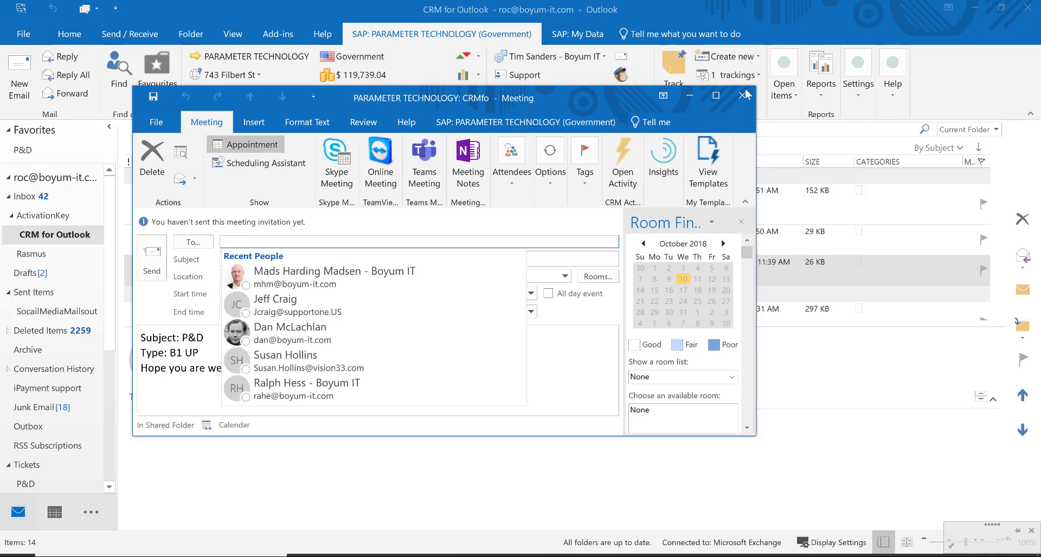
pyautogui.click(798, 121)
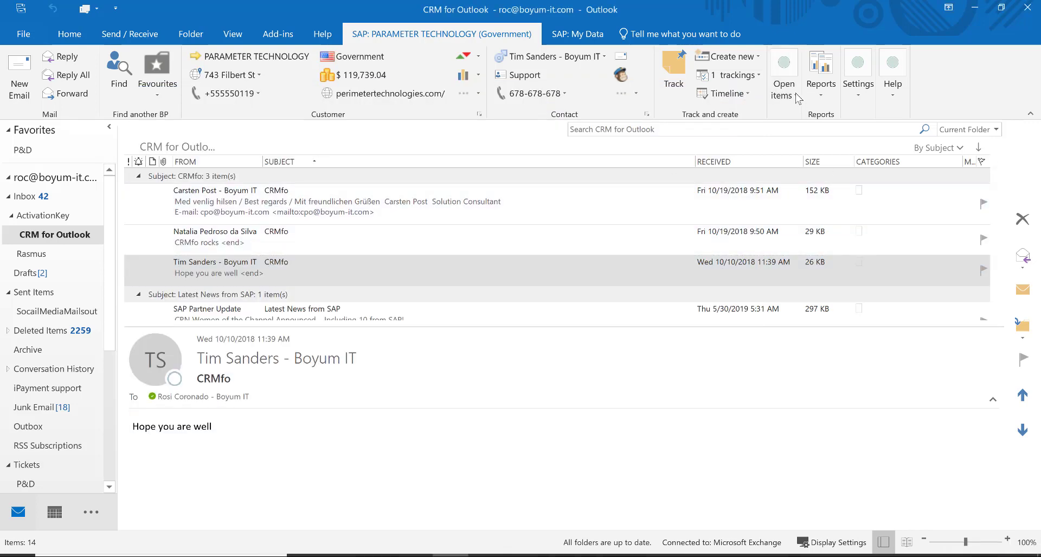
# From open items, copy Sales Quotation 363 into Sales Order 1100, then close the order window
pyautogui.click(789, 93)
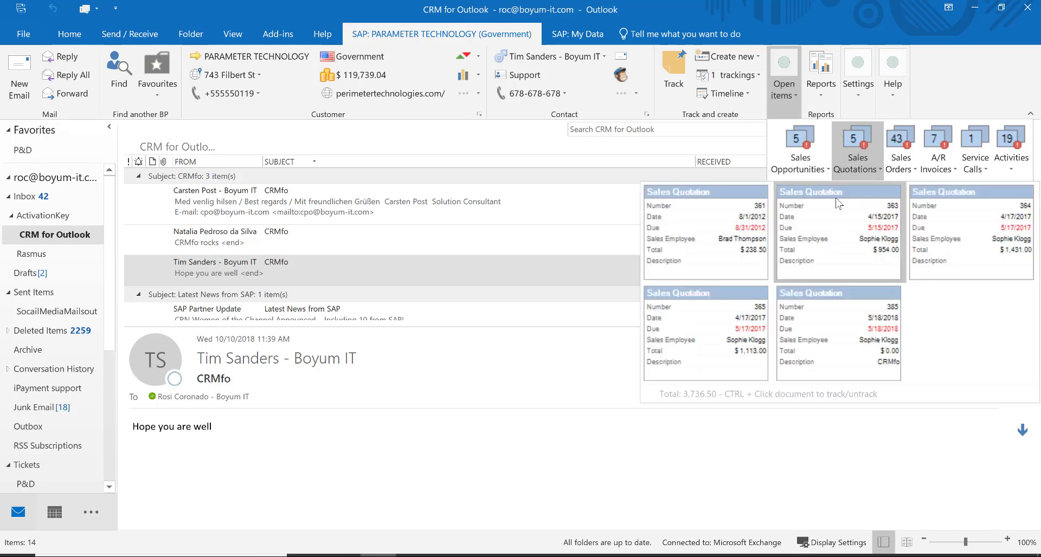
pyautogui.click(840, 203)
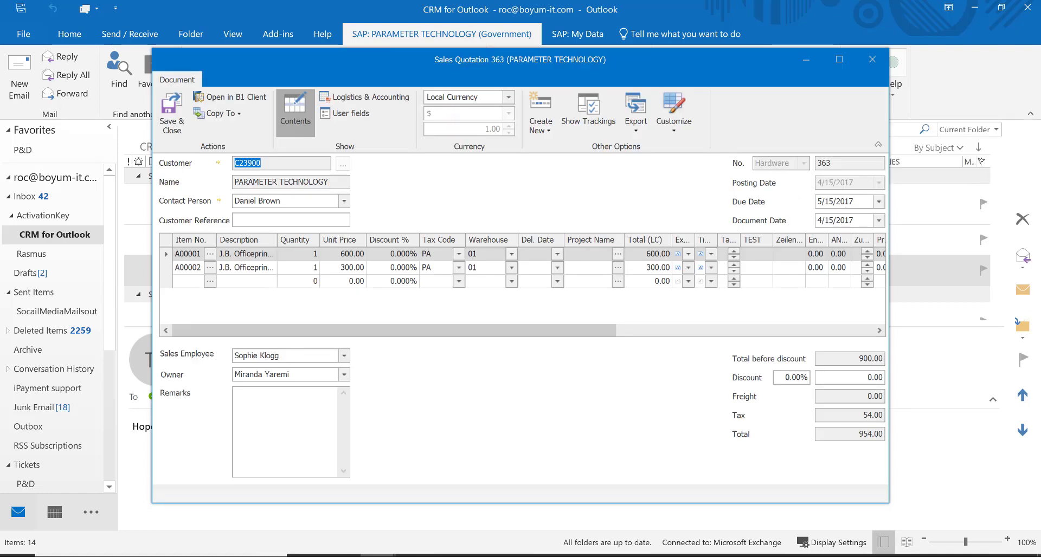
pyautogui.click(239, 112)
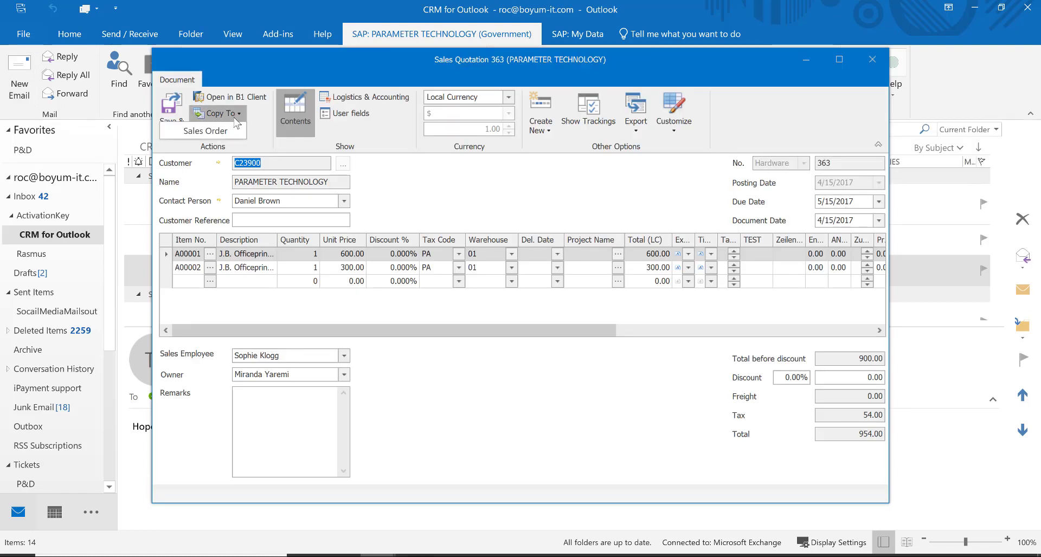
pyautogui.click(227, 131)
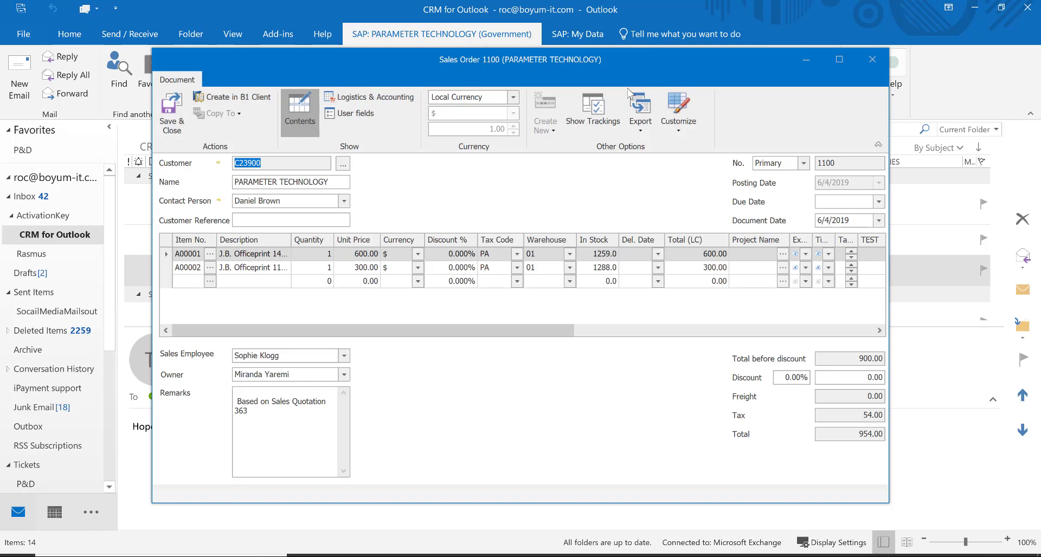
pyautogui.click(874, 62)
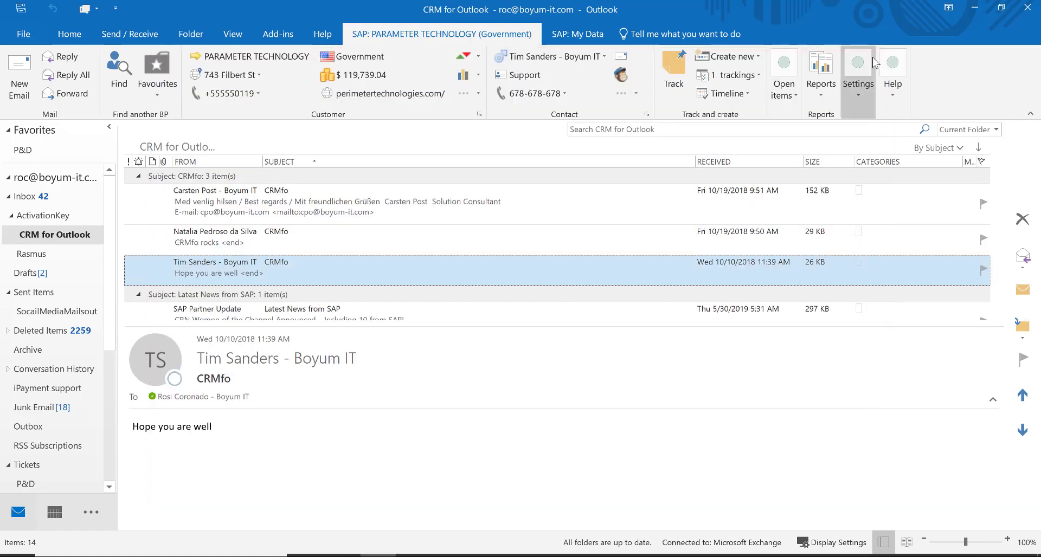
# Run and close the Last 10 Items report for PARAMETER TECHNOLOGY
pyautogui.click(823, 100)
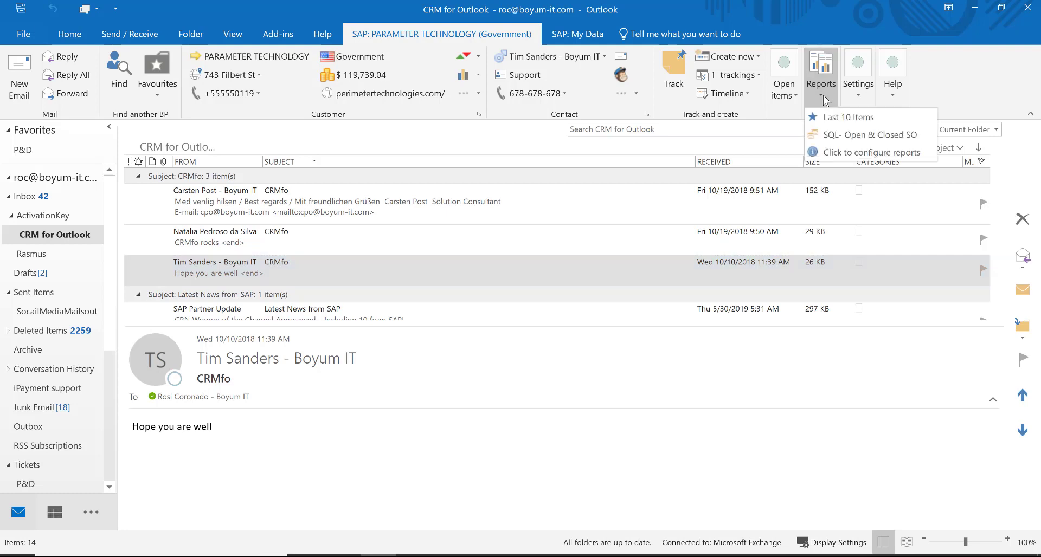
pyautogui.click(854, 118)
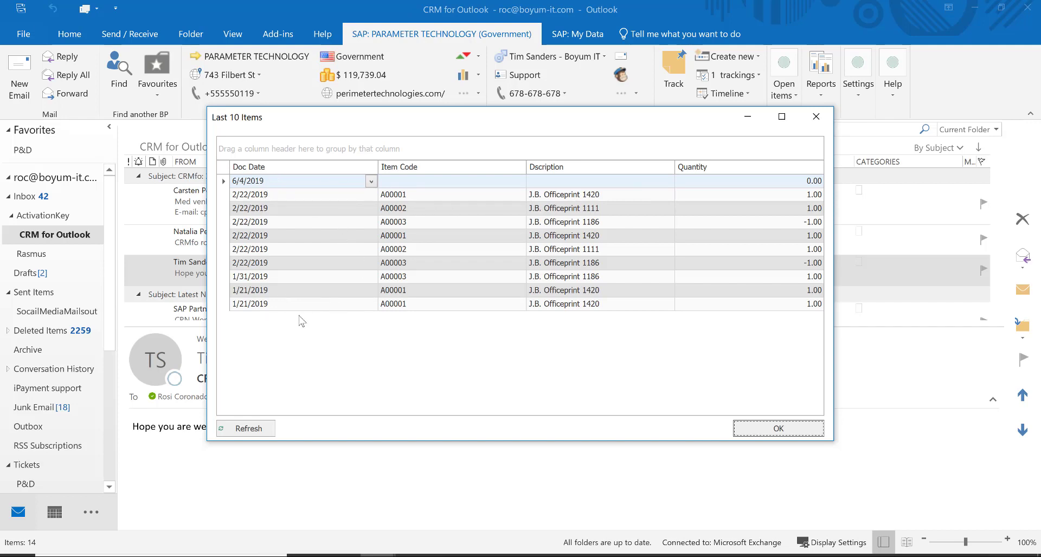
pyautogui.click(818, 117)
# Select the Mashina Corporation mail and view its Last 10 Items report
pyautogui.click(291, 202)
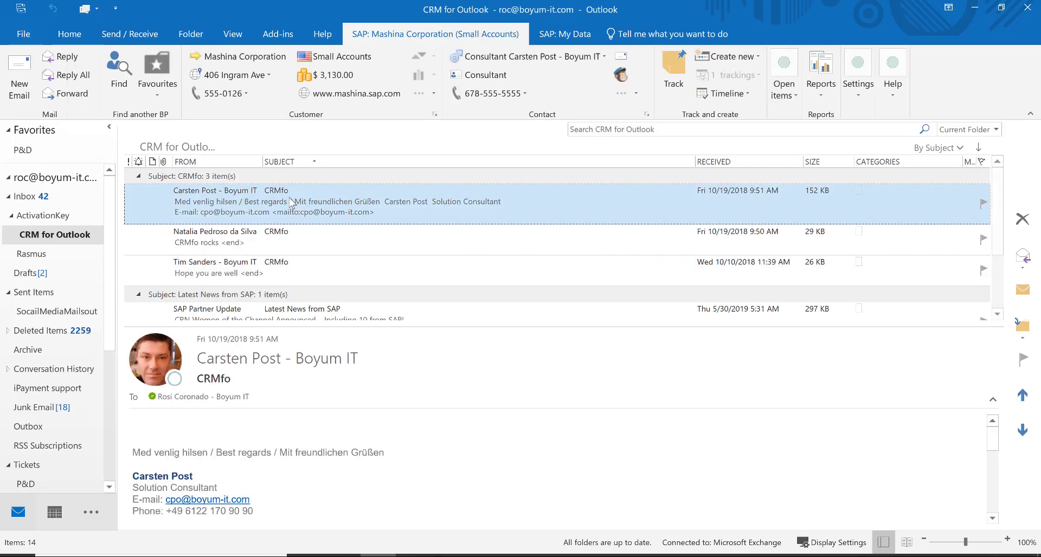
pyautogui.click(808, 93)
pyautogui.click(835, 124)
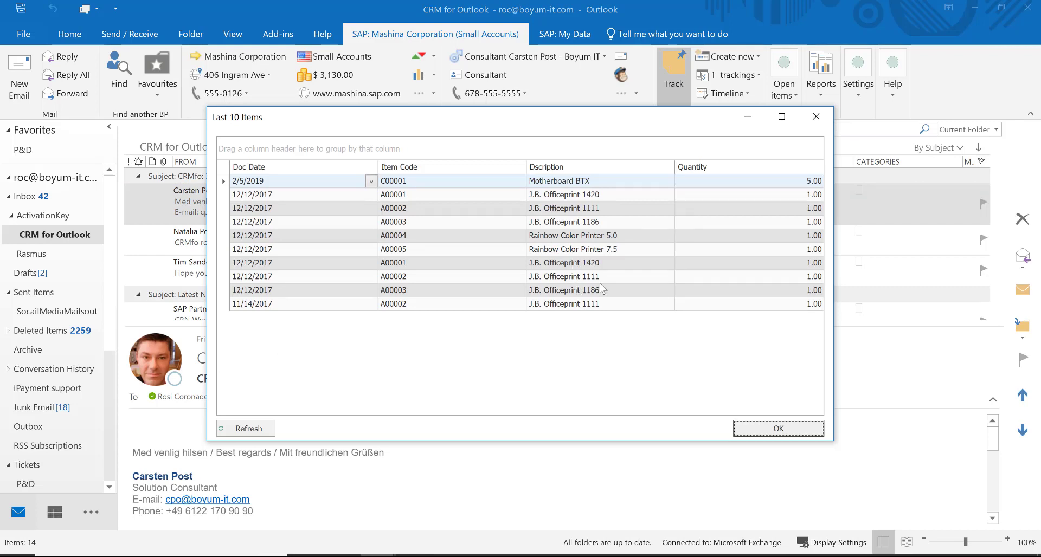
pyautogui.click(816, 118)
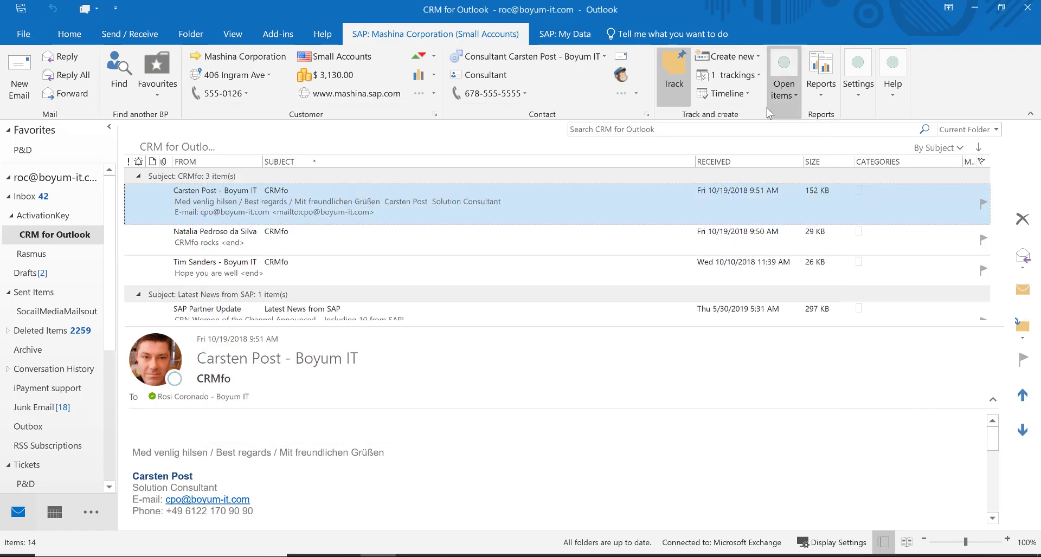
# View Mashina Corporation's SQL- Open & Closed SO report, totalling 16,974.00, then close it
pyautogui.click(823, 95)
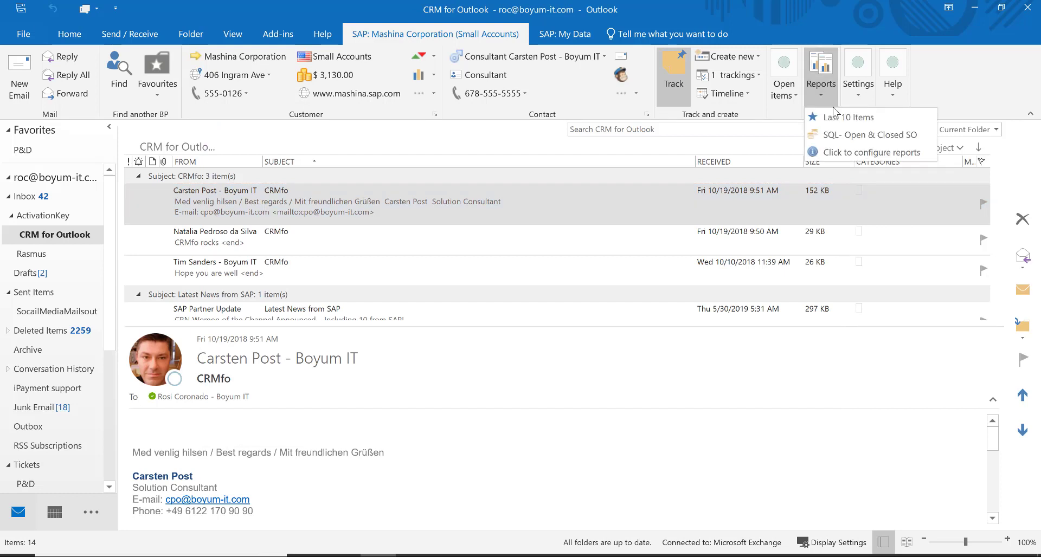
pyautogui.click(844, 136)
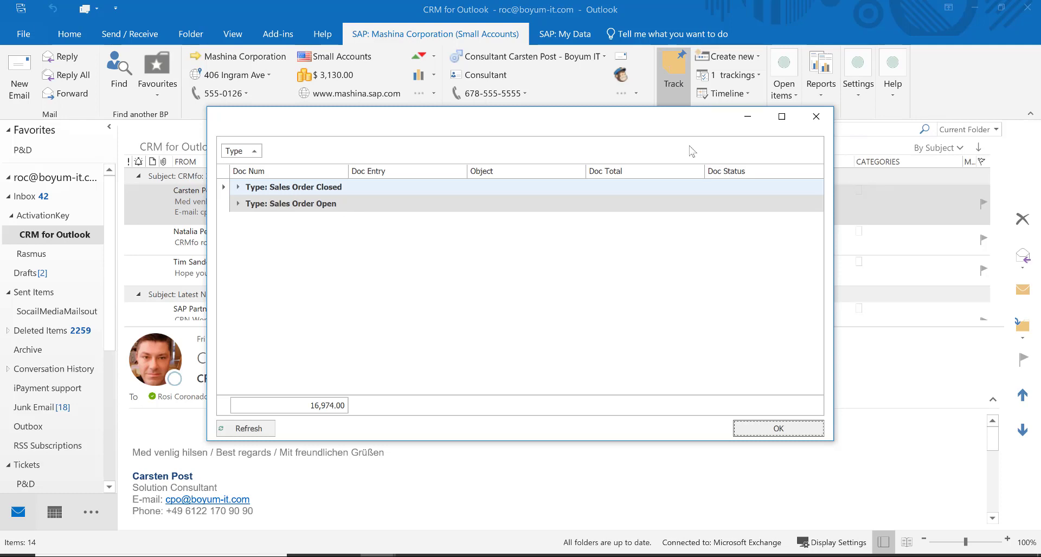
pyautogui.click(816, 117)
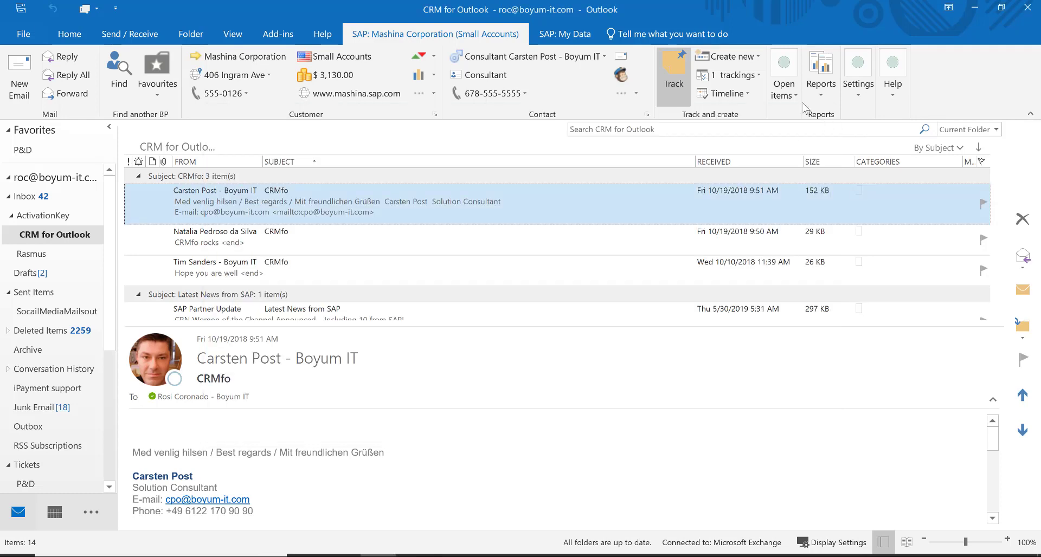
# Check Mashina Corporation's open item counts, then open the 'CRMfo rocks' mail from the unlinked sender
pyautogui.click(784, 86)
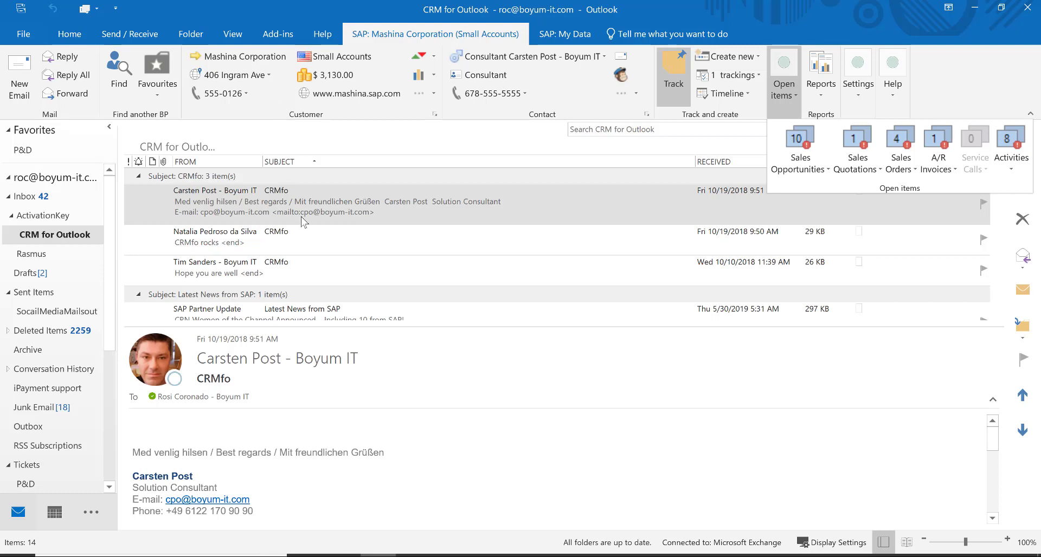
pyautogui.click(307, 240)
pyautogui.click(307, 239)
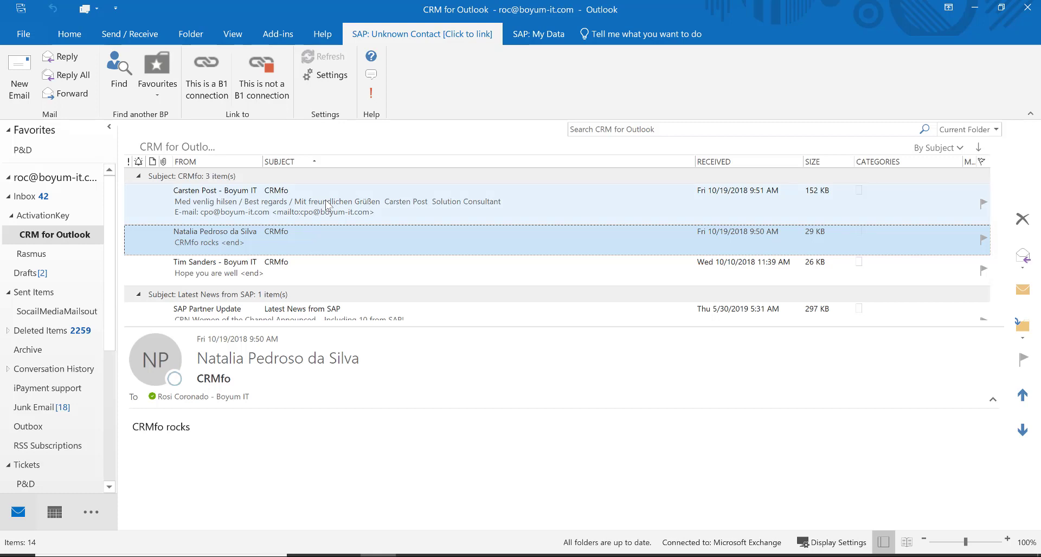
# Search business partners for 'prod' and link the unknown sender's contact to PRODUMEX
pyautogui.click(207, 84)
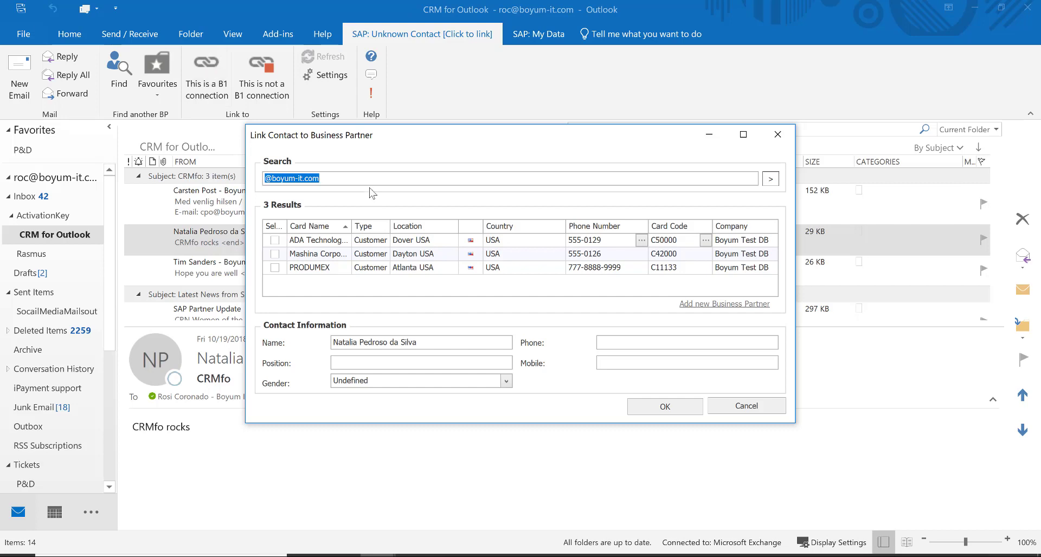
pyautogui.click(245, 179)
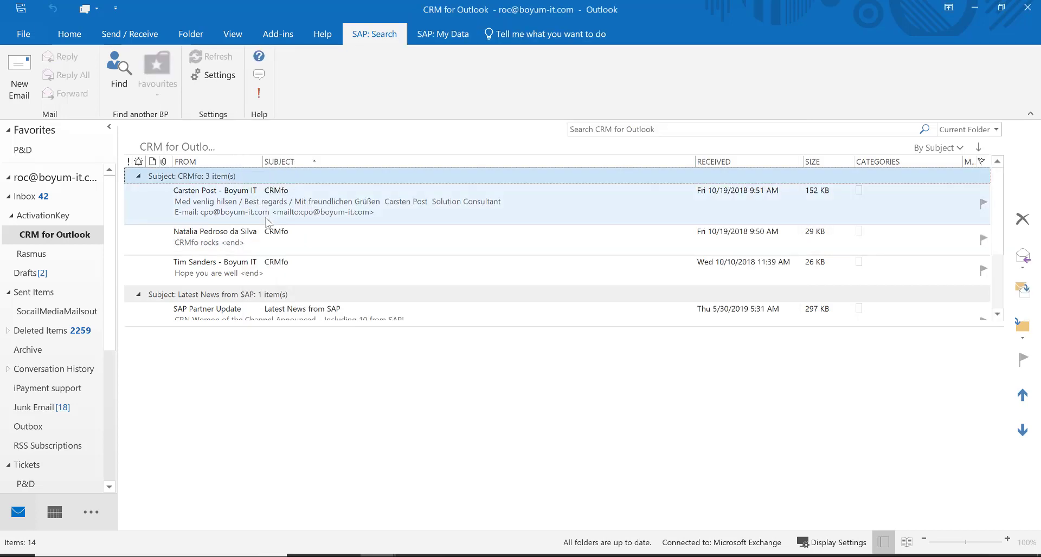
pyautogui.click(278, 237)
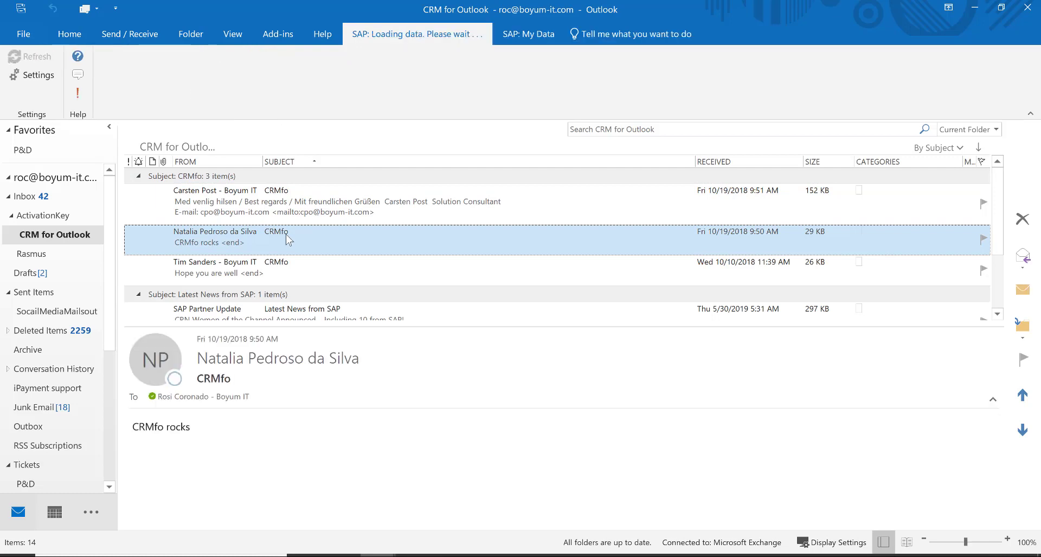
pyautogui.click(214, 81)
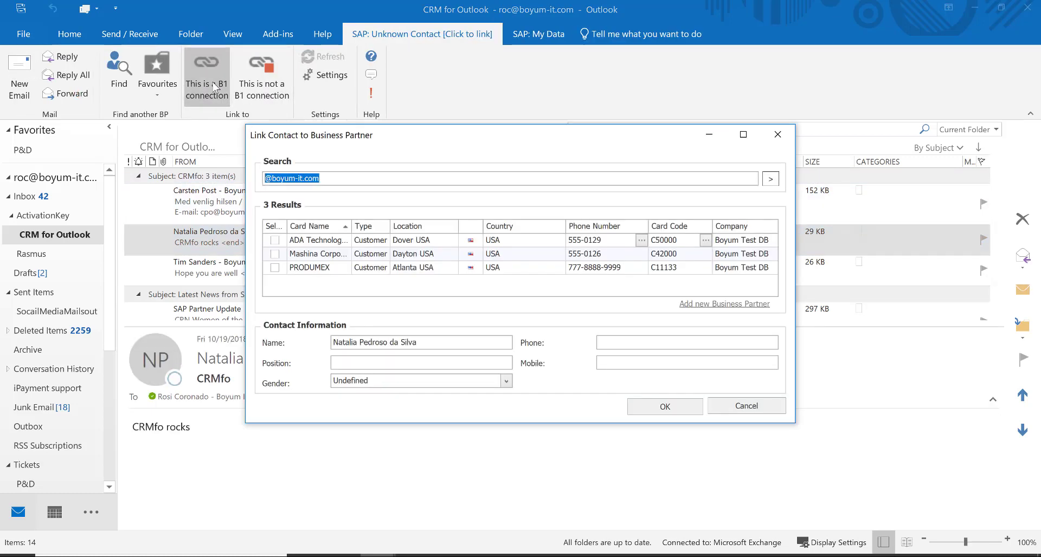
pyautogui.moveTo(325, 178); pyautogui.dragTo(231, 179)
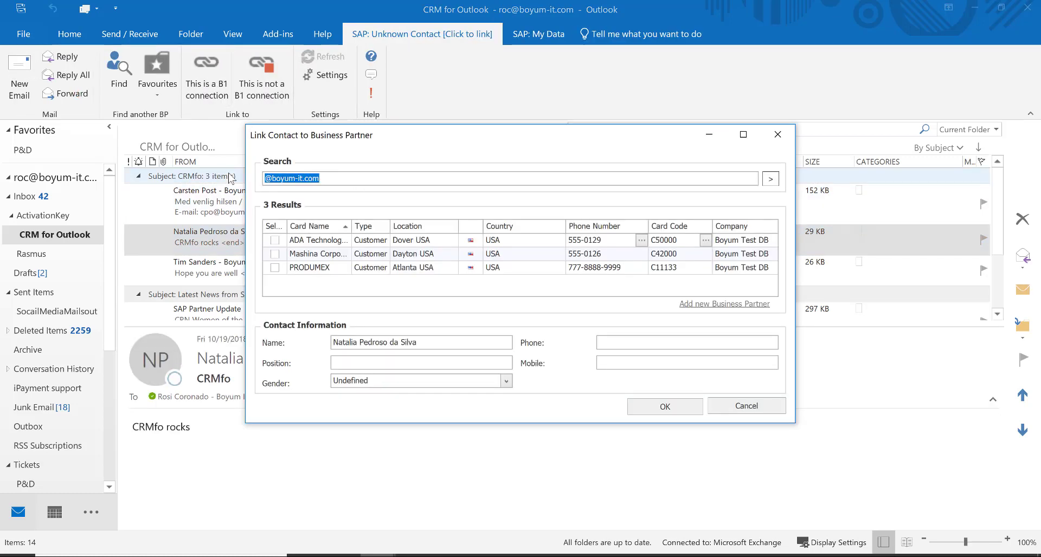
pyautogui.write('prod')
pyautogui.click(770, 179)
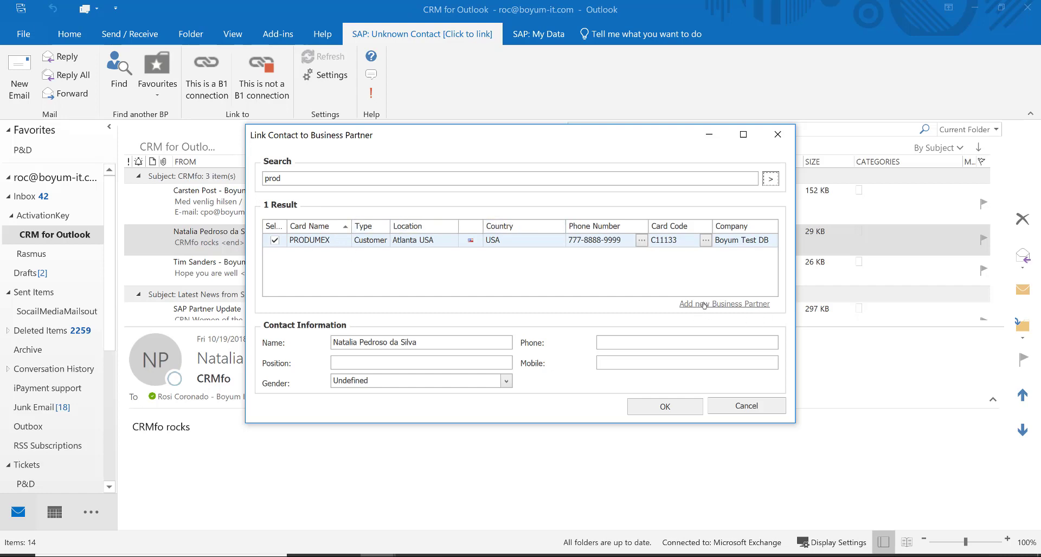
pyautogui.click(675, 405)
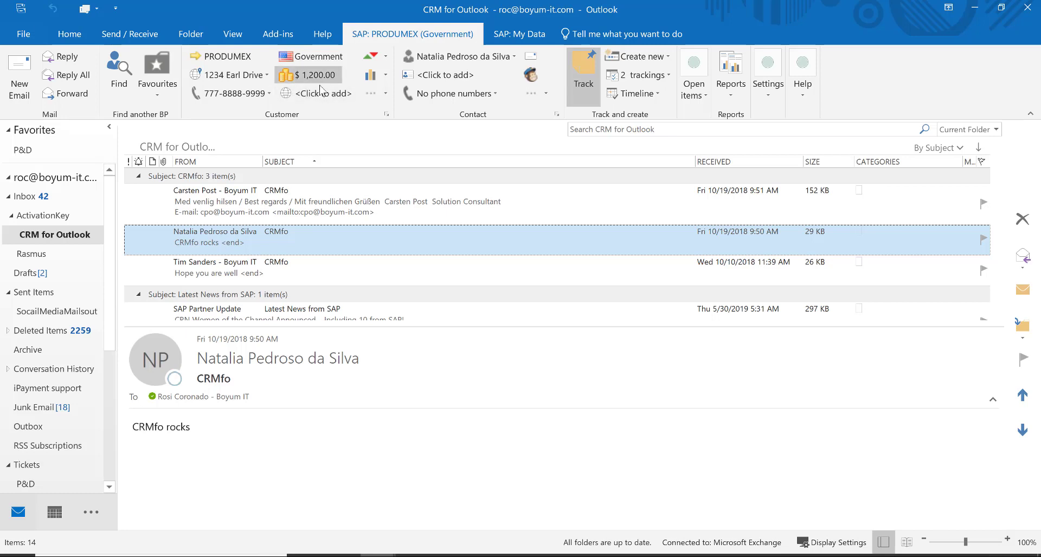
pyautogui.click(705, 94)
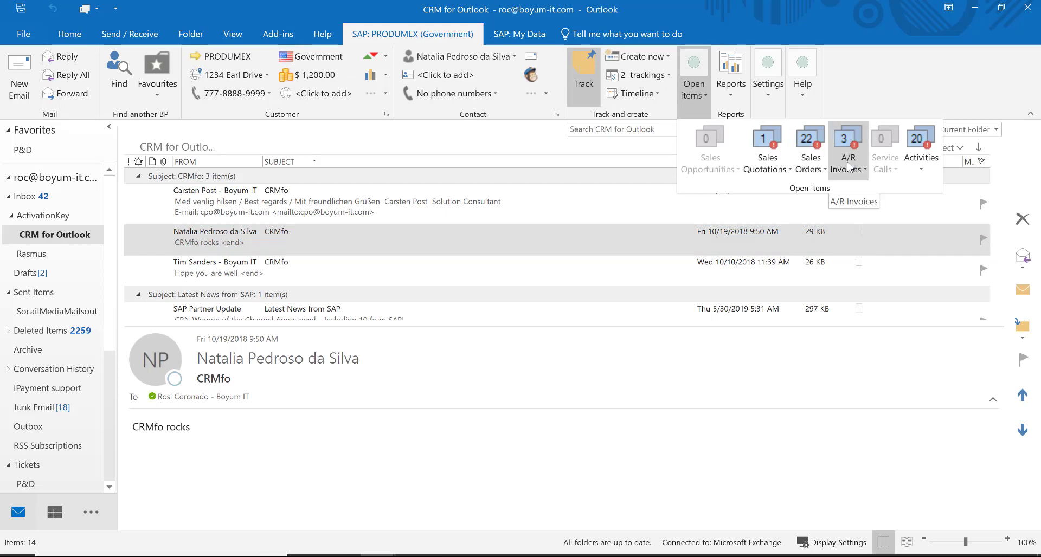
pyautogui.click(386, 58)
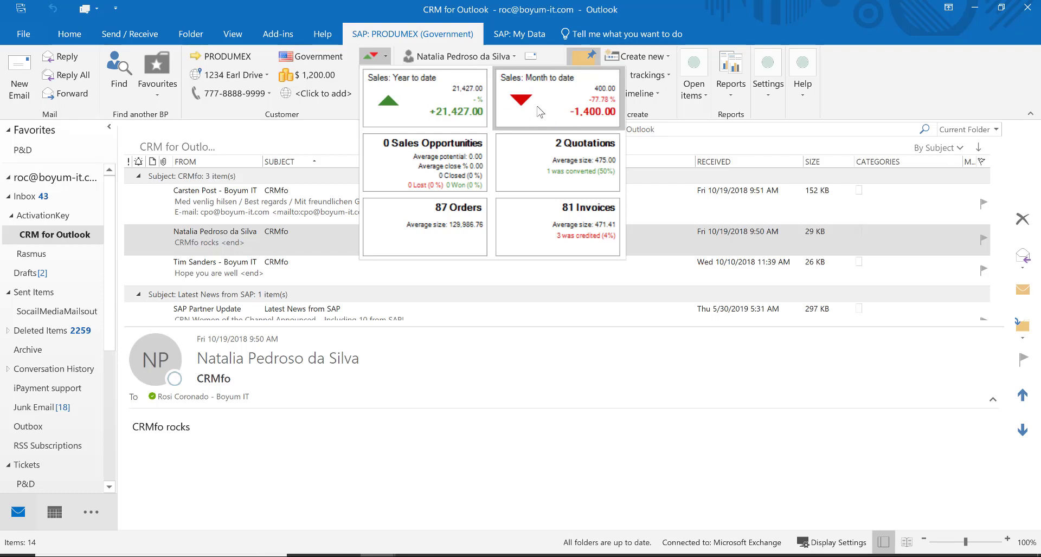
pyautogui.click(331, 119)
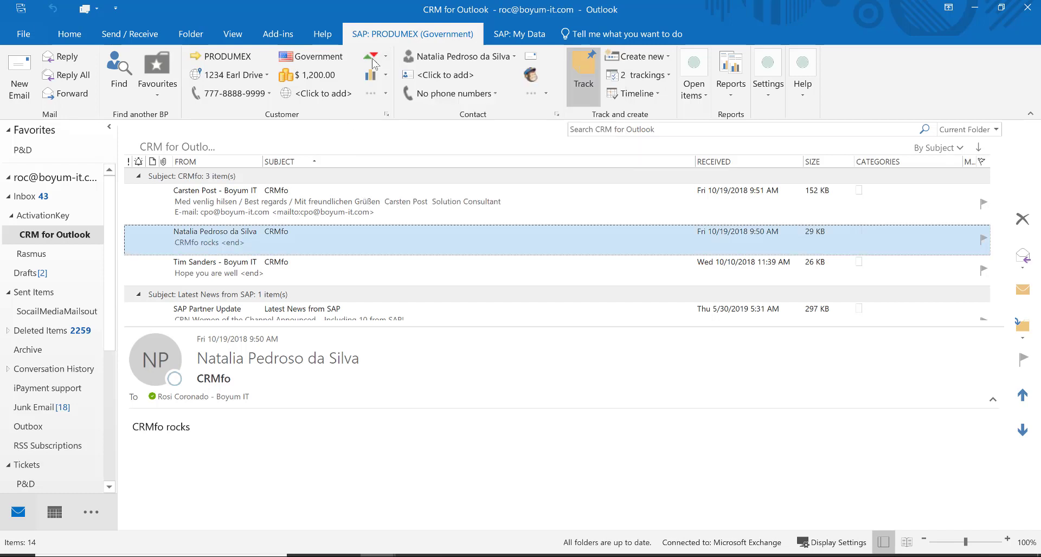
pyautogui.scroll(-2, 386, 230)
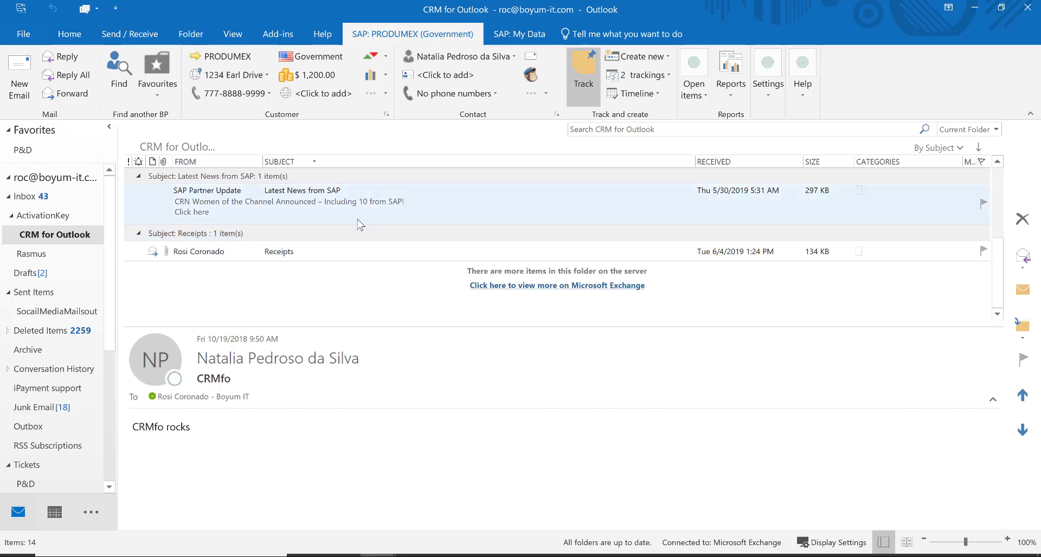
# Draft a new MAXI-TEQ activity from the Receipts mail, check its IMG_0842 attachment, then close it
pyautogui.click(327, 252)
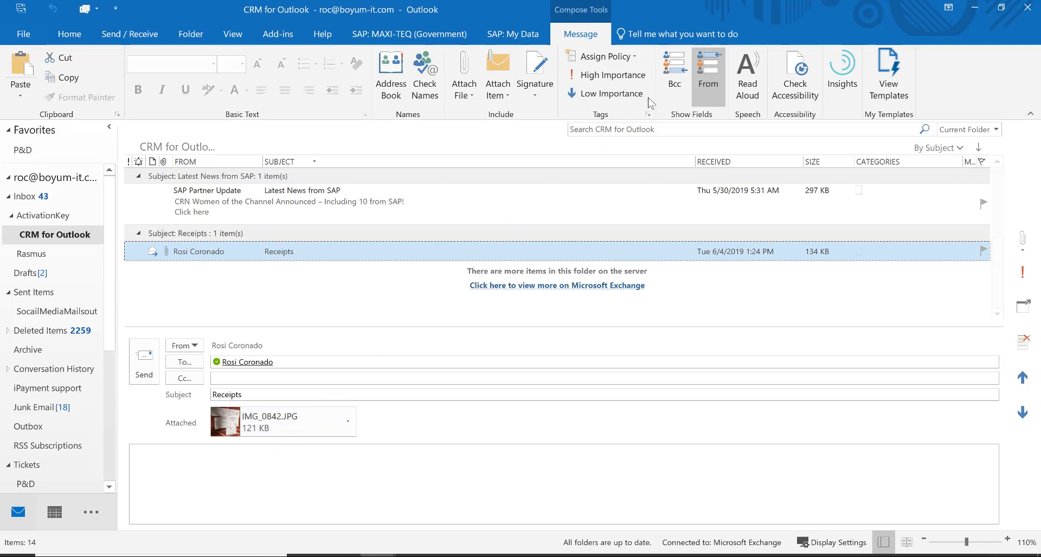
pyautogui.click(478, 42)
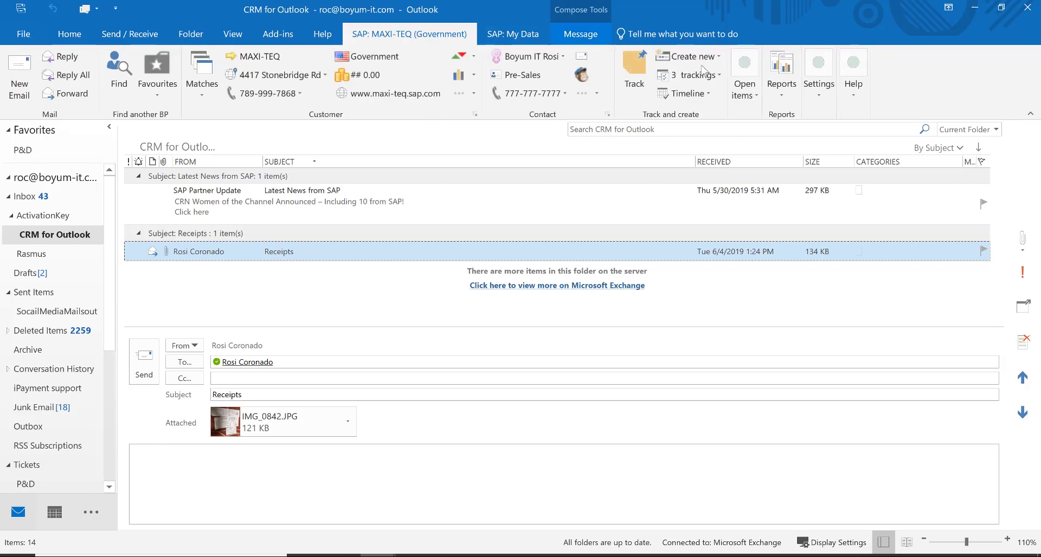
pyautogui.click(688, 56)
pyautogui.click(710, 80)
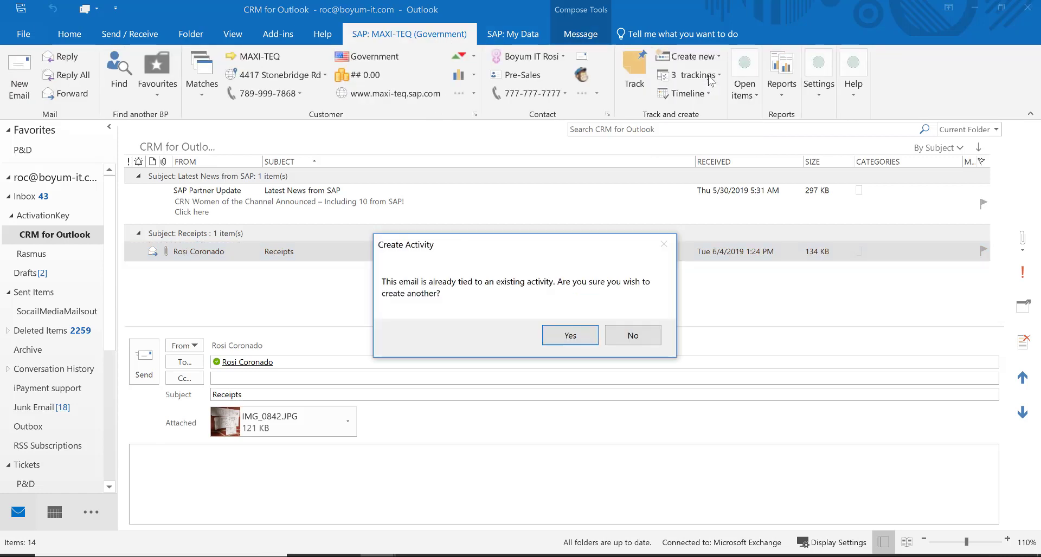
pyautogui.click(577, 339)
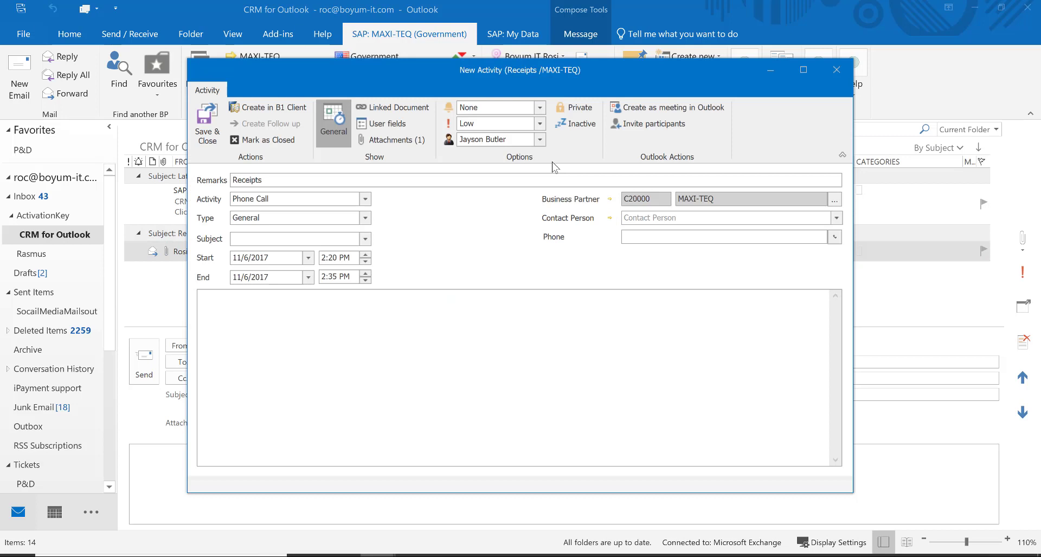
pyautogui.click(392, 140)
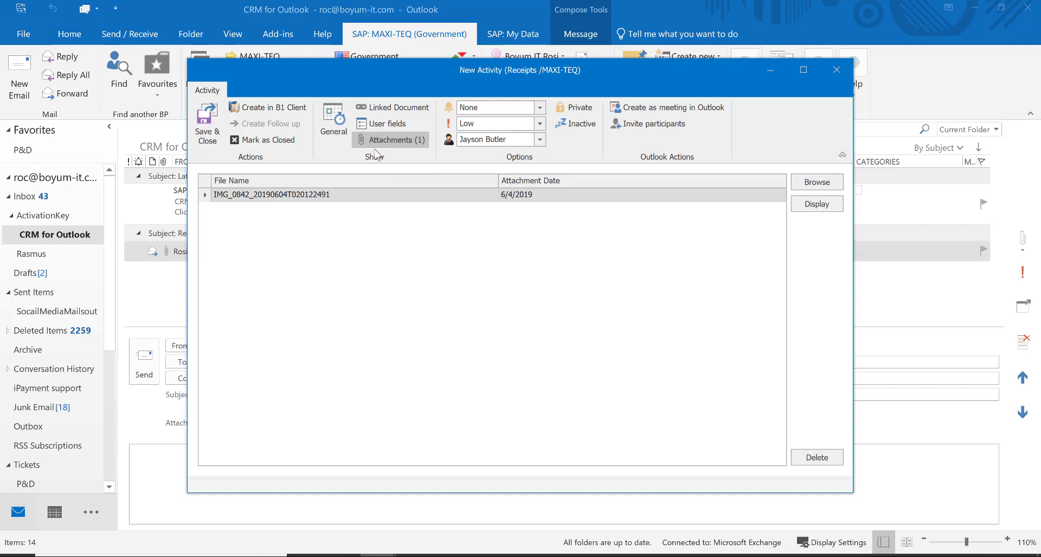
pyautogui.click(836, 70)
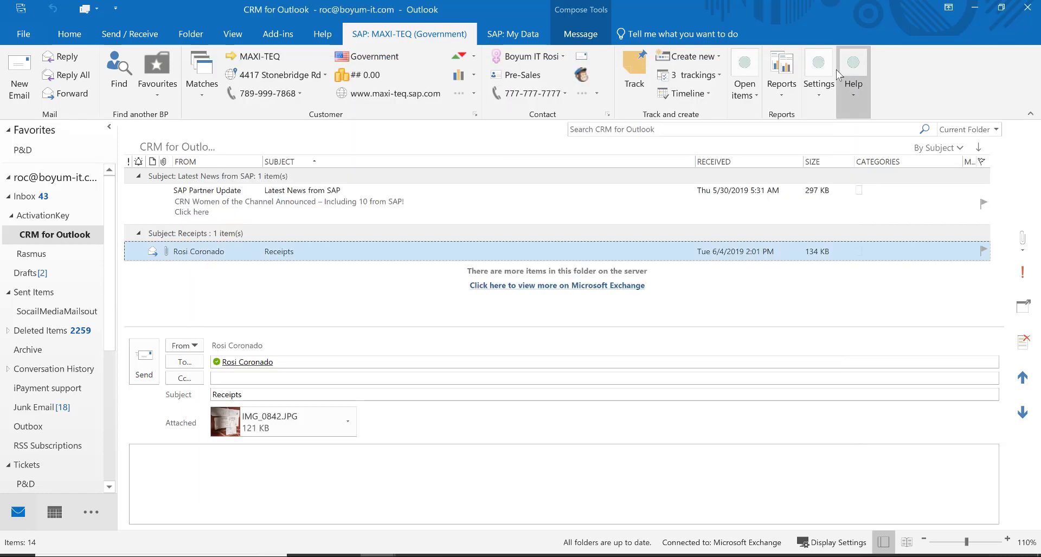
# Open MAXI-TEQ's sales order 851 from the open Sales Orders list
pyautogui.click(753, 97)
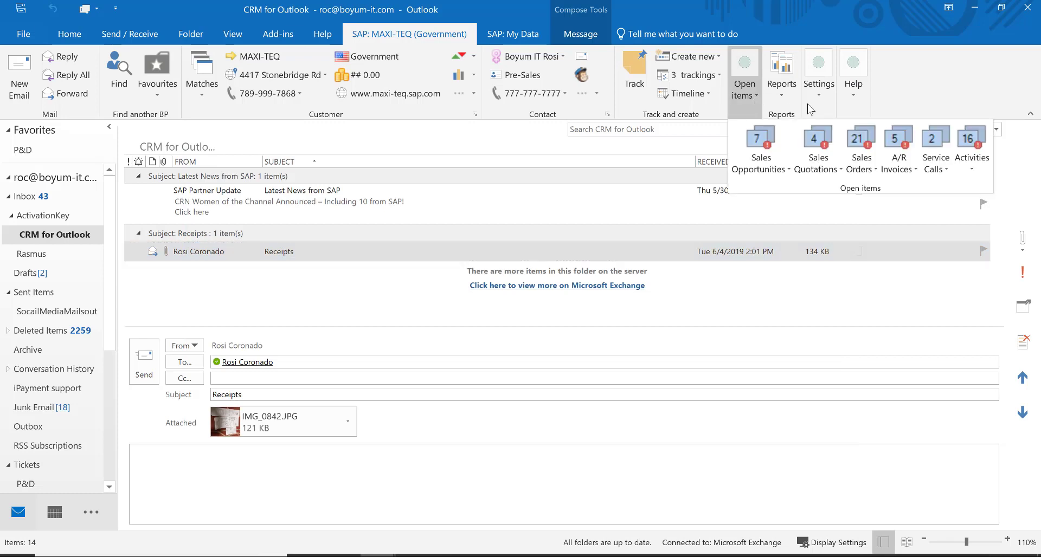
pyautogui.click(860, 157)
pyautogui.click(856, 226)
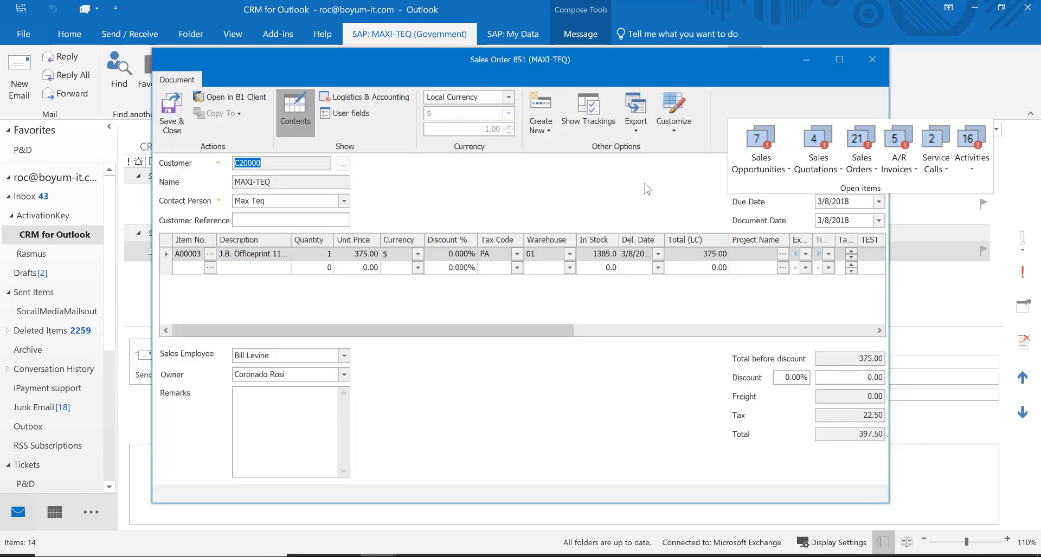
pyautogui.click(650, 188)
# Draft an activity linked to order 851, view its linked document, then close both unsaved
pyautogui.click(547, 129)
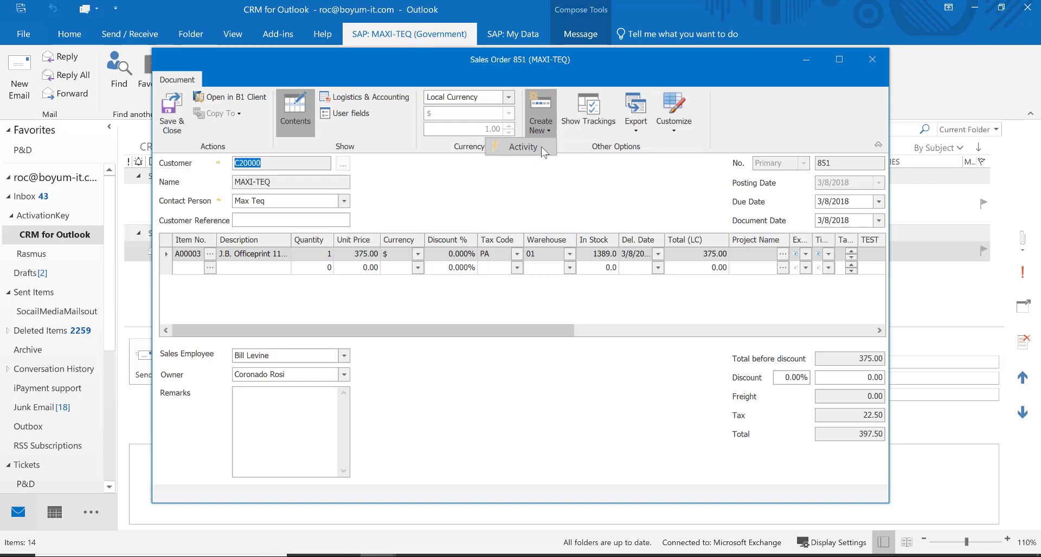
pyautogui.click(541, 146)
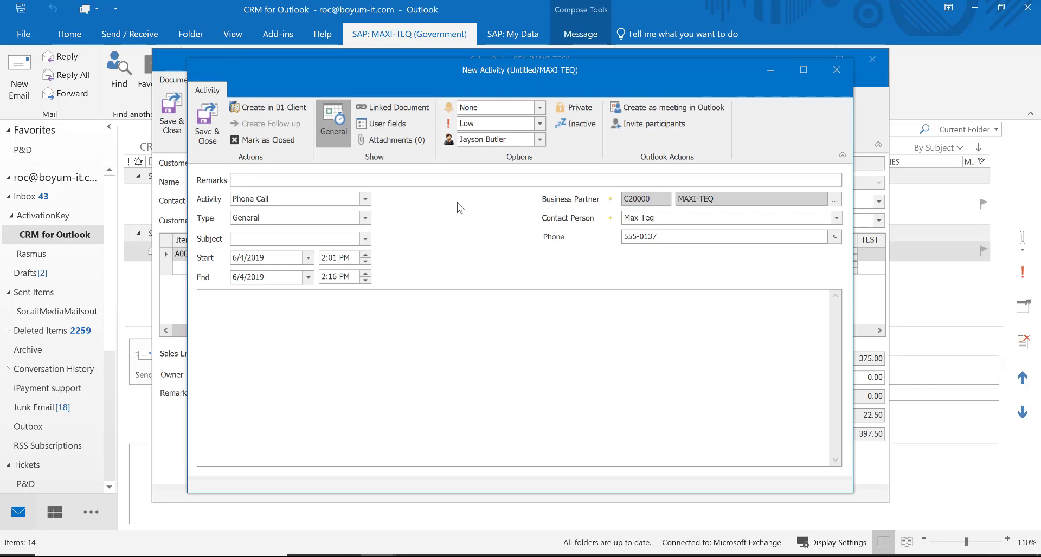
pyautogui.click(401, 107)
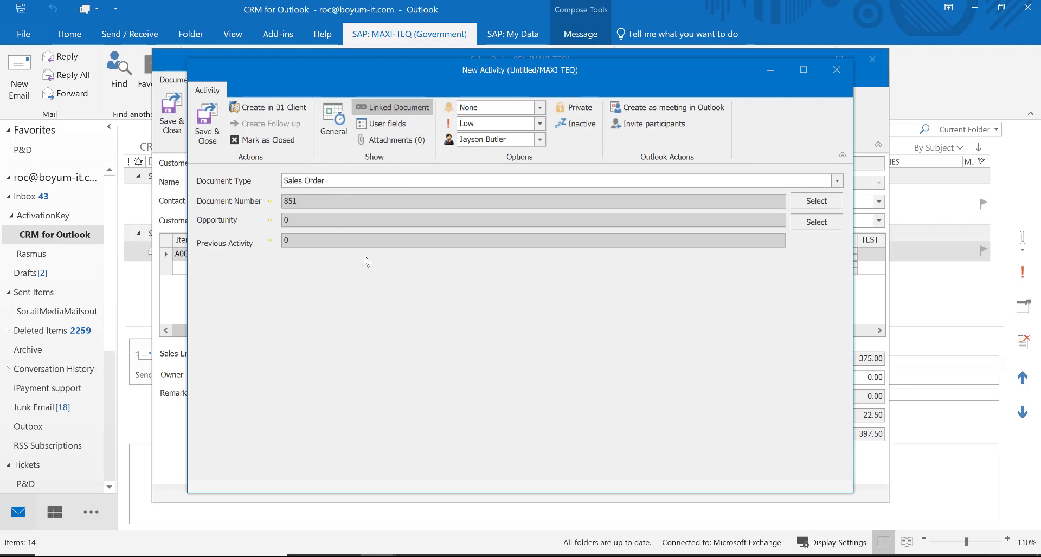
pyautogui.click(837, 69)
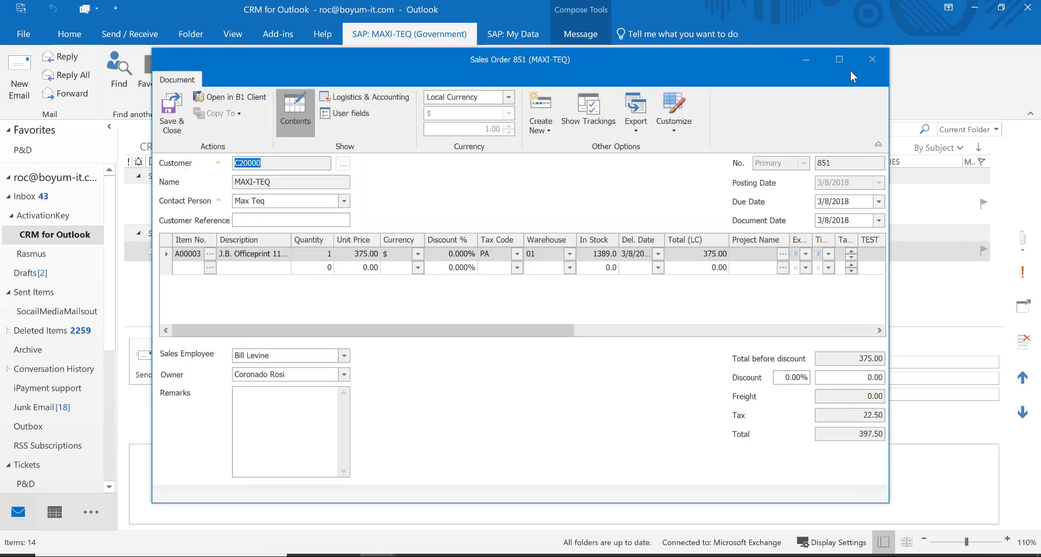
pyautogui.click(871, 60)
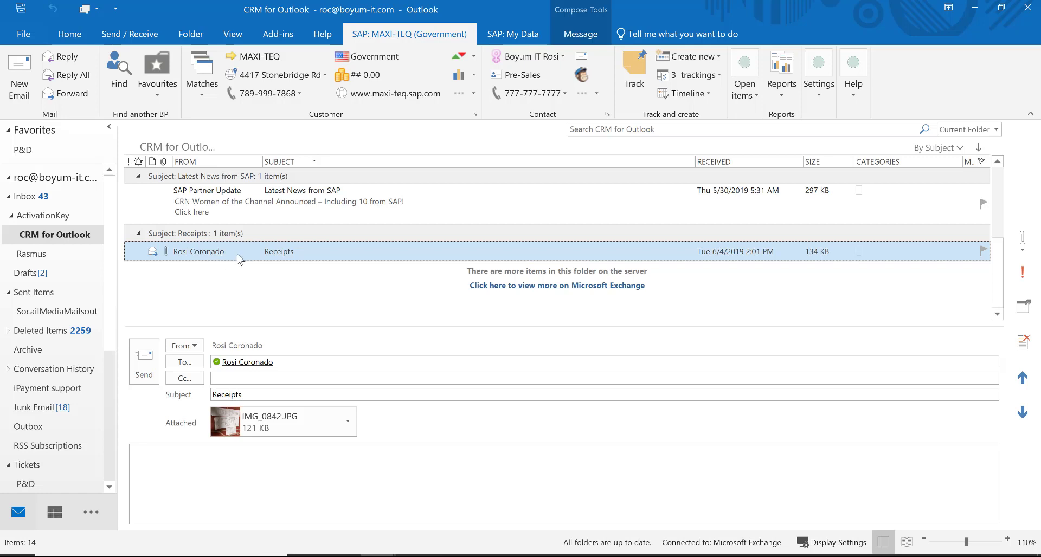
# Pick C80000 - Boyum-IT from the Matches list, then recheck the three matches and dismiss them
pyautogui.click(202, 93)
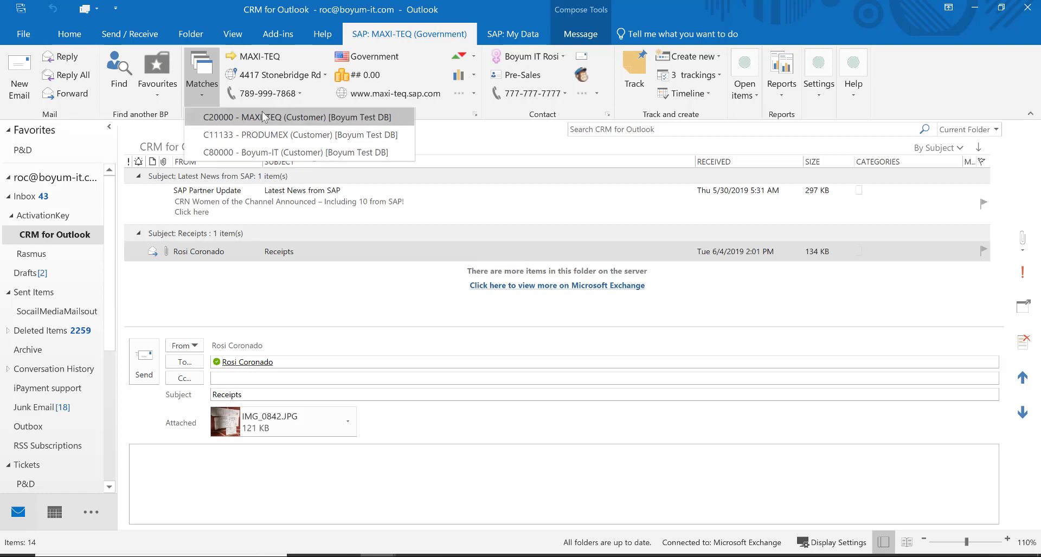
pyautogui.click(273, 156)
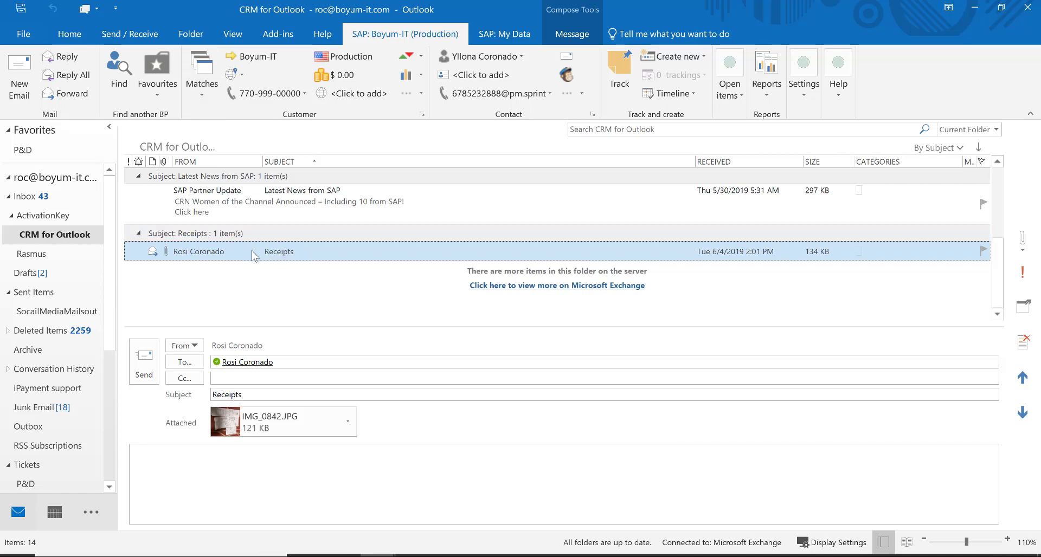
pyautogui.click(203, 95)
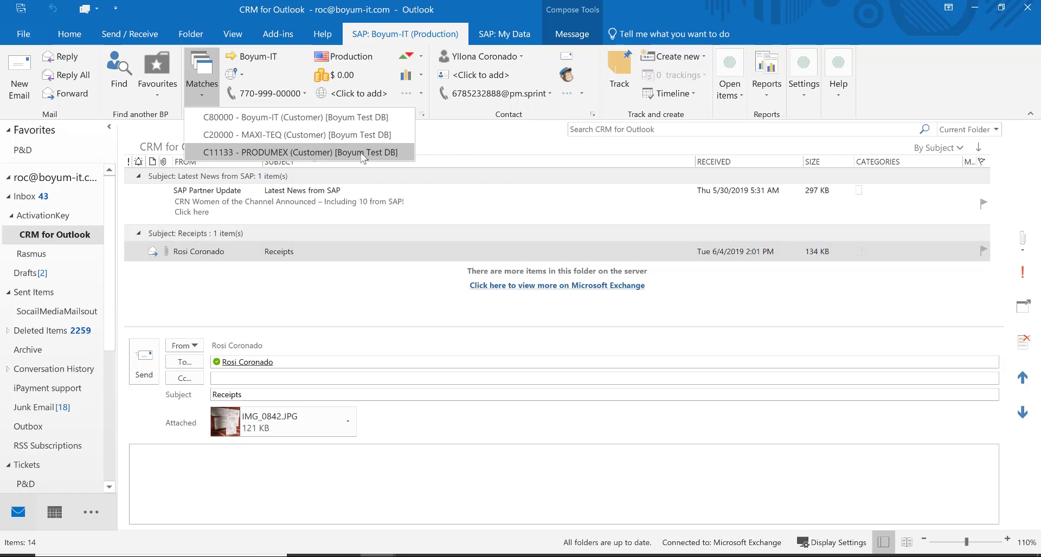
pyautogui.click(485, 147)
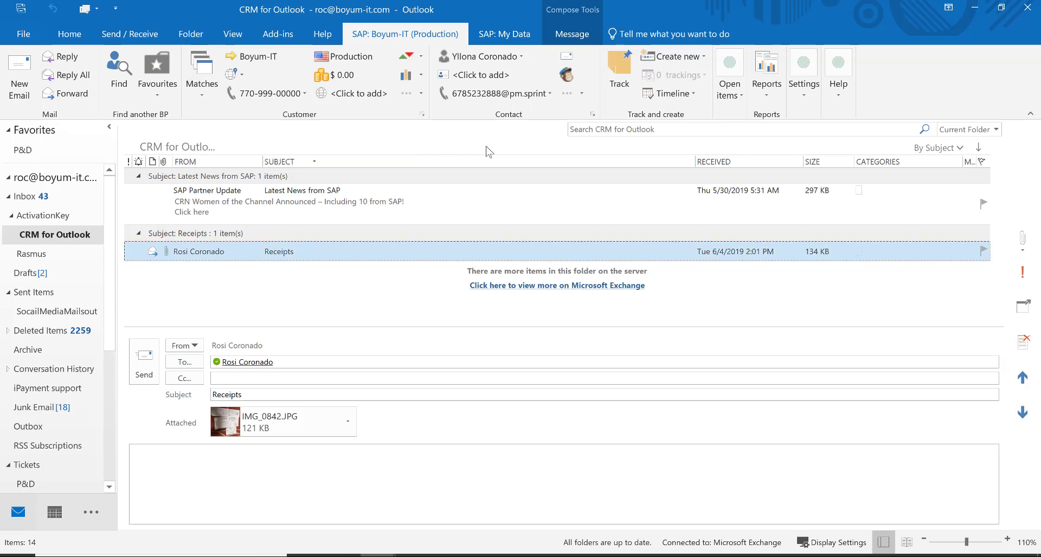
# Search business partners for 'smd' to find SMD TECHNOLOGIES
pyautogui.click(121, 73)
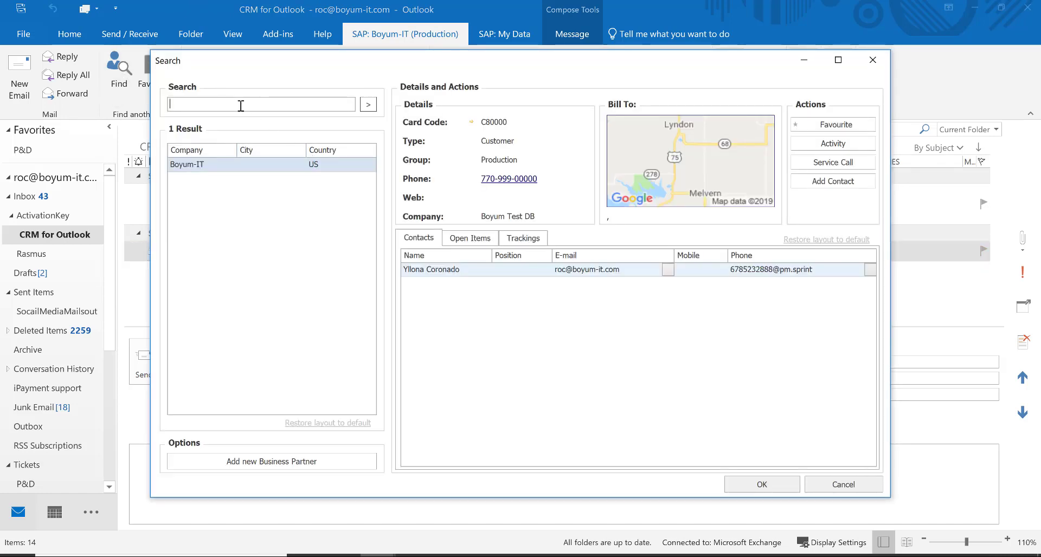
pyautogui.write('smd')
pyautogui.click(368, 107)
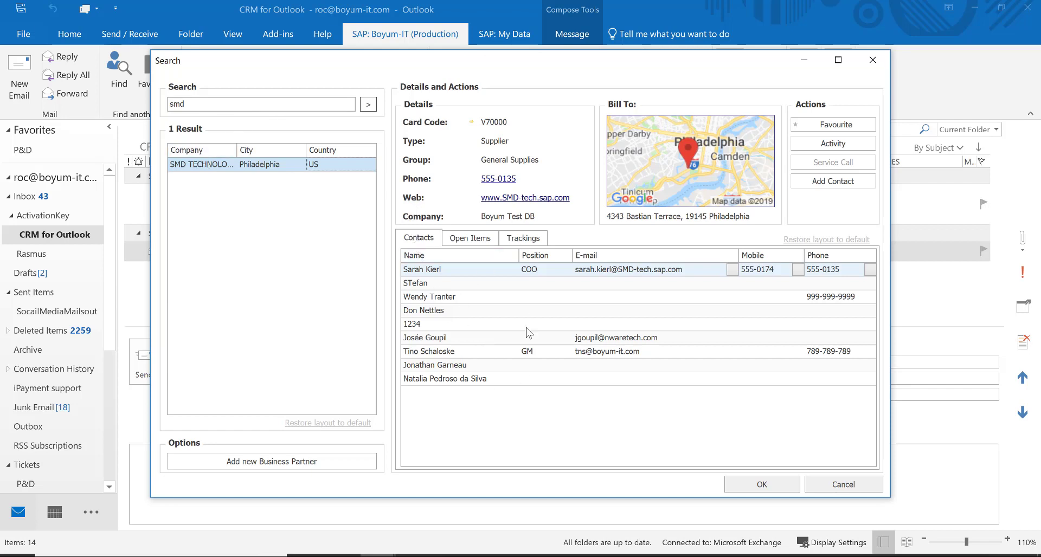
# Review SMD TECHNOLOGIES' open items reverse-sorted by Type and its trackings, then start a new activity
pyautogui.click(491, 241)
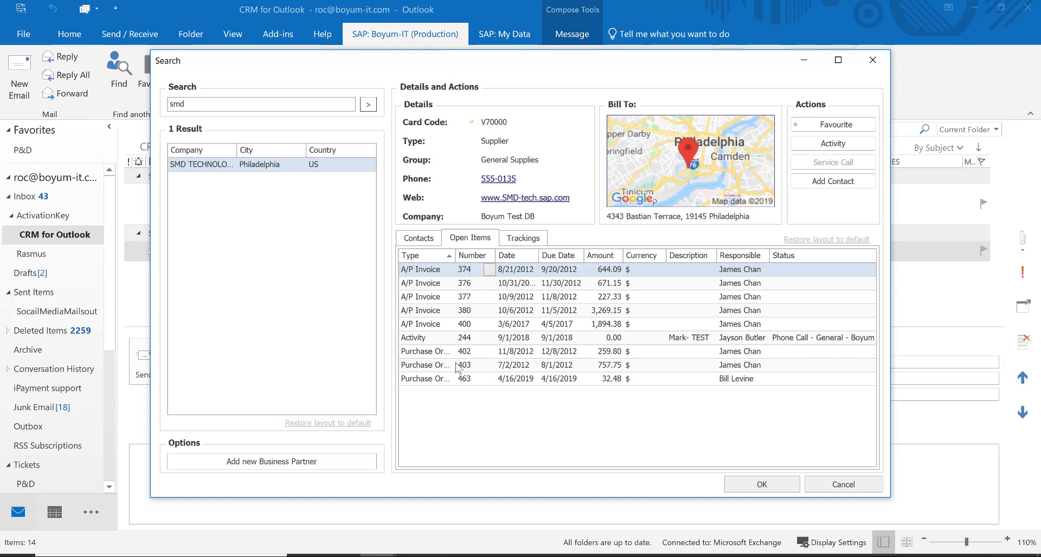
pyautogui.click(450, 258)
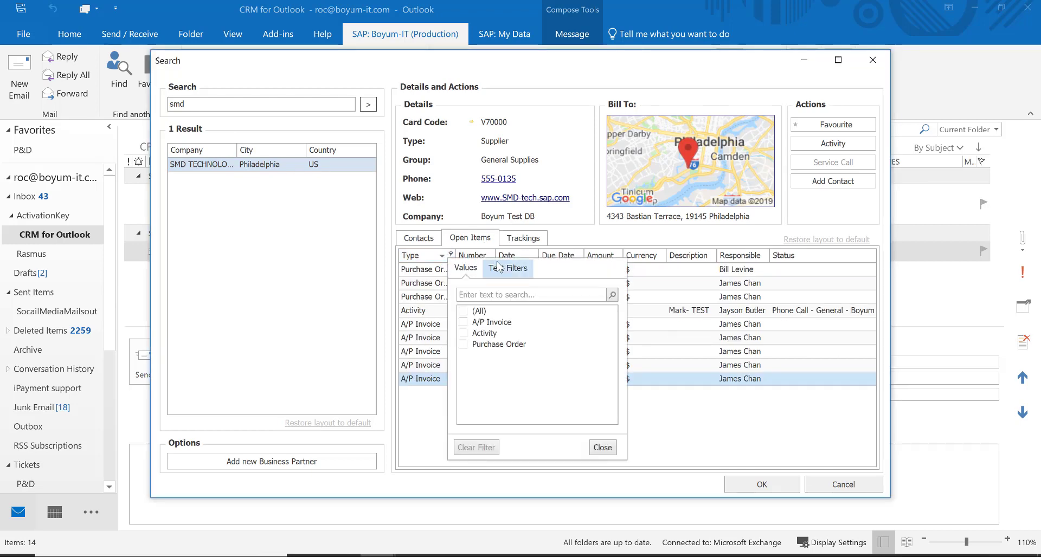
pyautogui.click(610, 448)
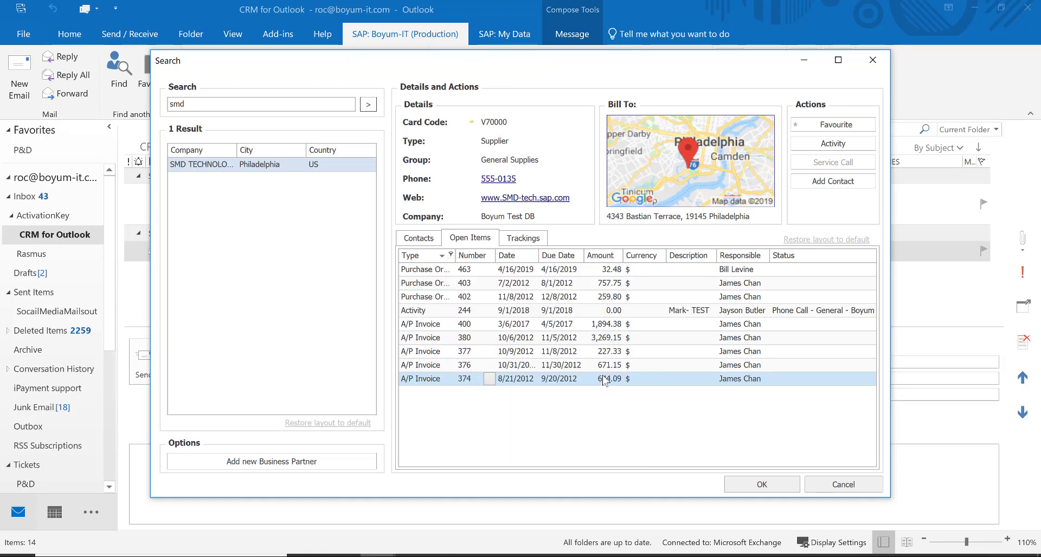
pyautogui.click(532, 239)
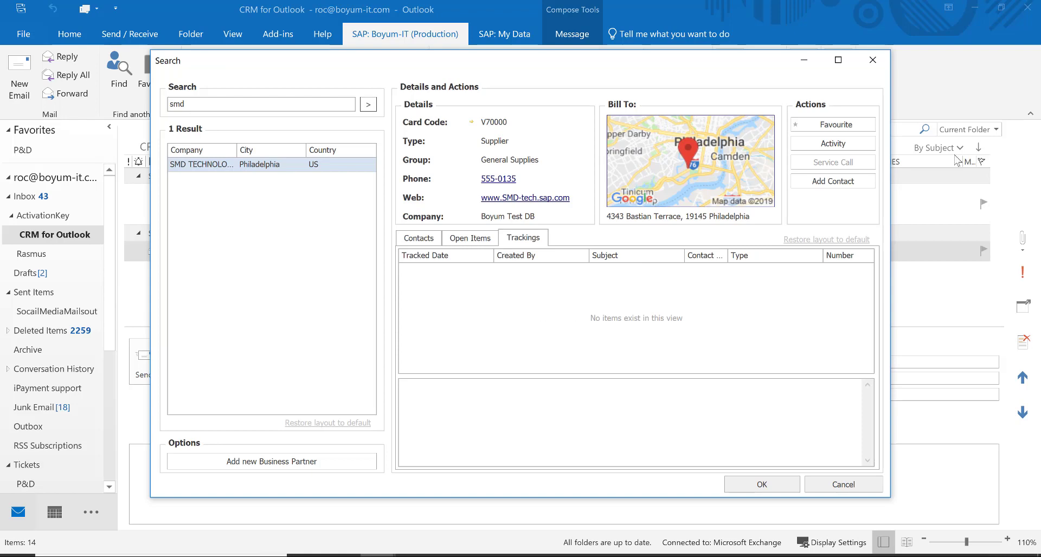
pyautogui.click(833, 144)
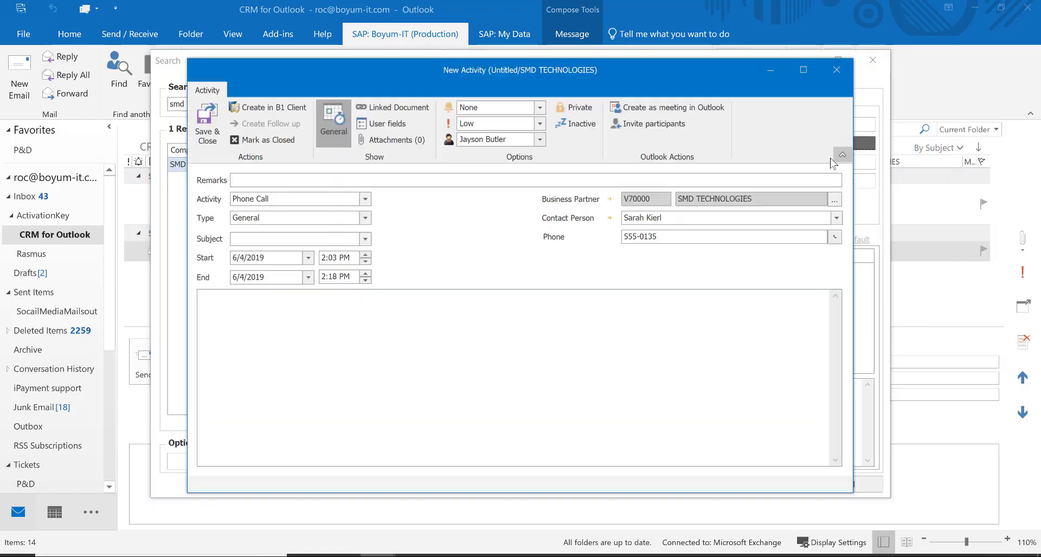
# Discard the new activity and try adding an SMD TECHNOLOGIES contact from another Outlook address list
pyautogui.click(839, 77)
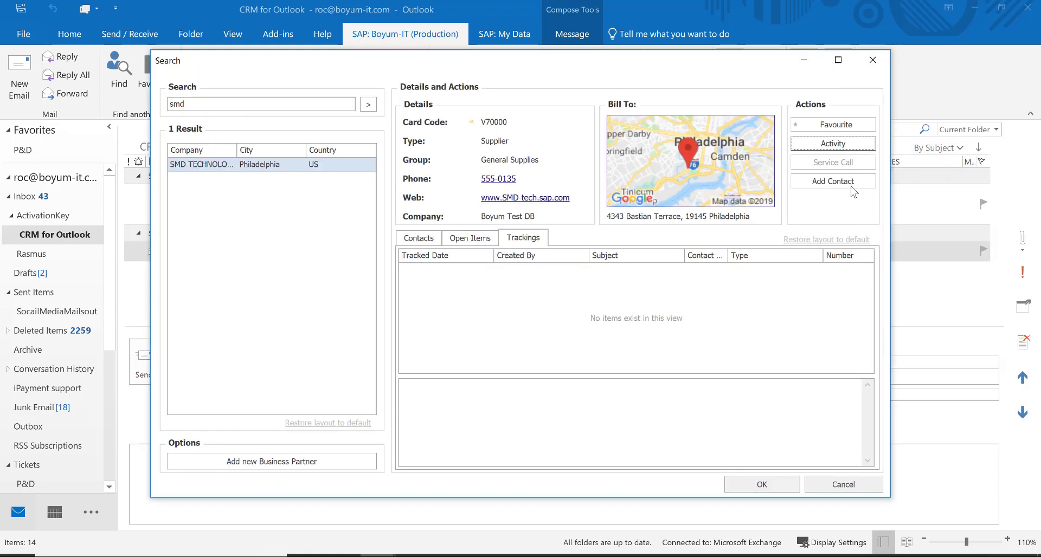
pyautogui.click(849, 182)
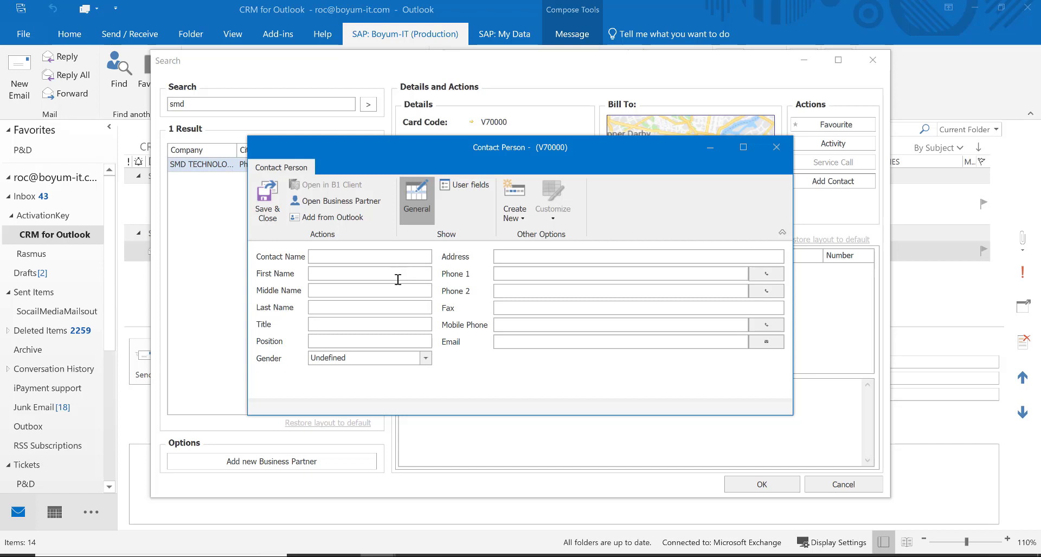
pyautogui.click(332, 218)
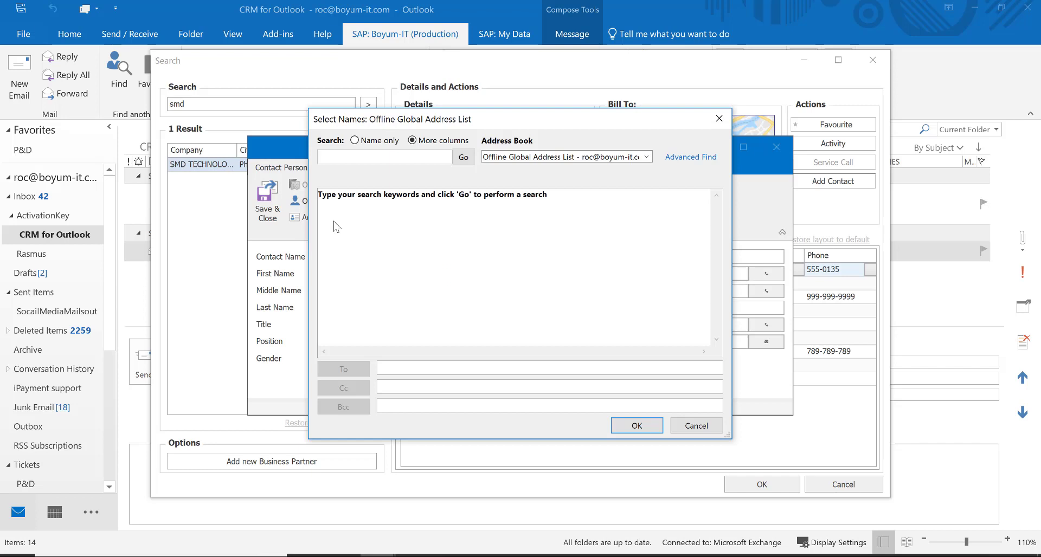
pyautogui.click(651, 157)
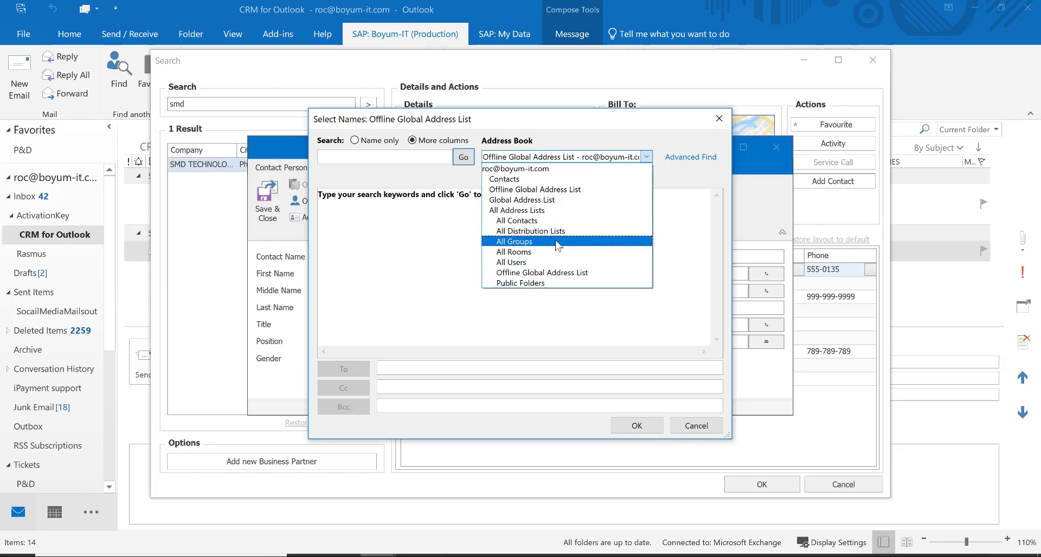
pyautogui.click(701, 424)
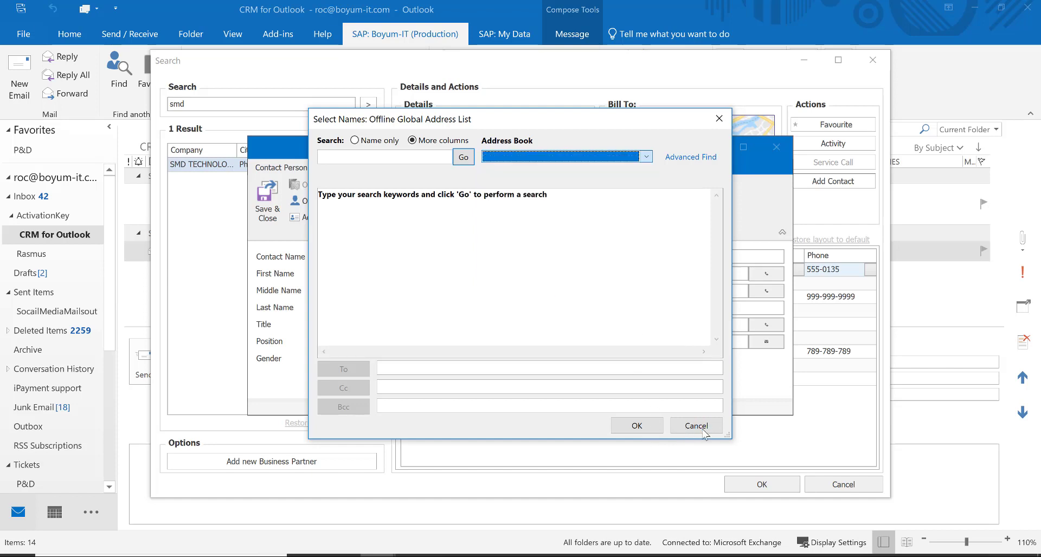
# Cancel the address book selection, close the empty contact form and the partner search
pyautogui.click(701, 426)
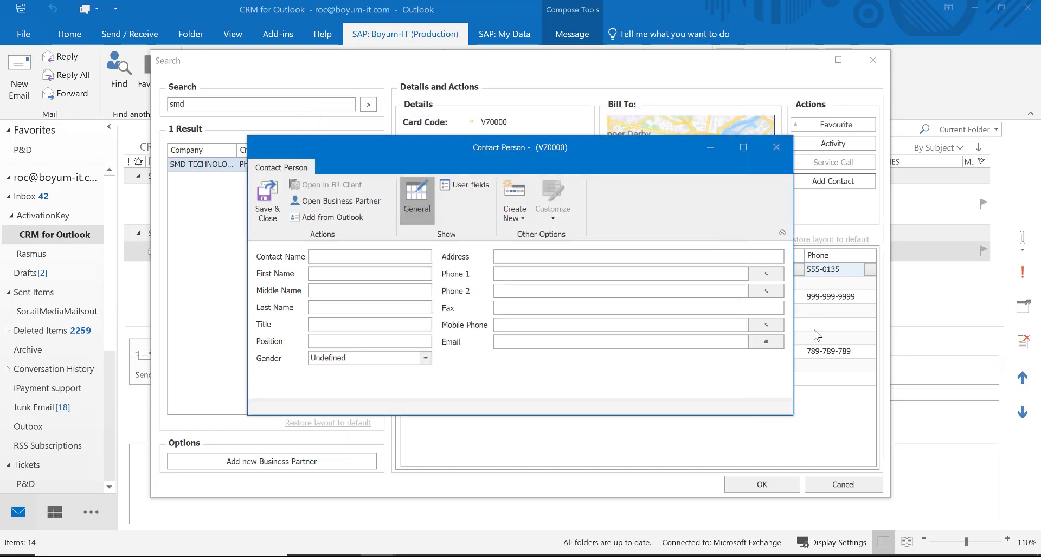
pyautogui.click(784, 148)
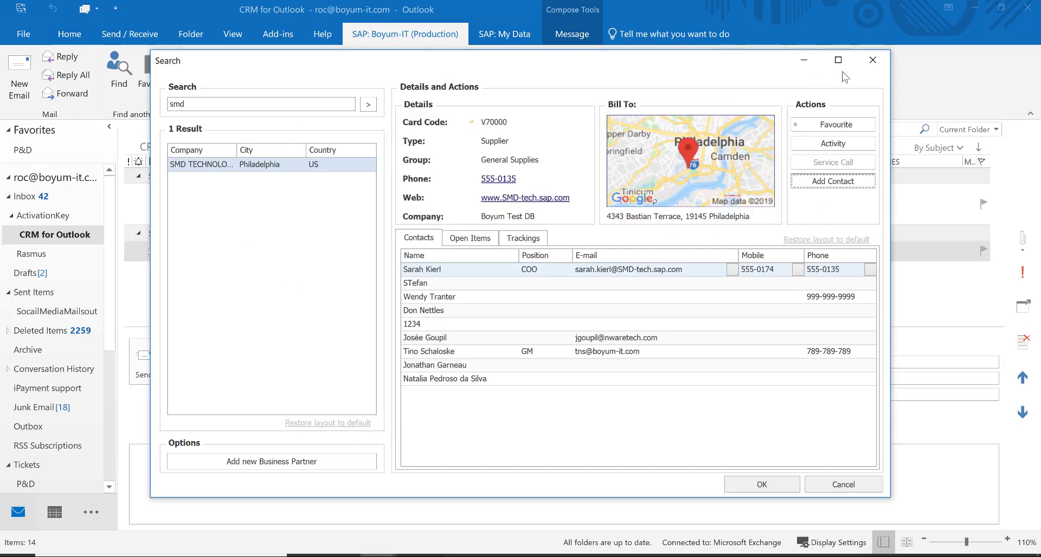
pyautogui.click(873, 60)
# Start a new business partner from Find, choosing Boyum Test DB as the company
pyautogui.click(121, 84)
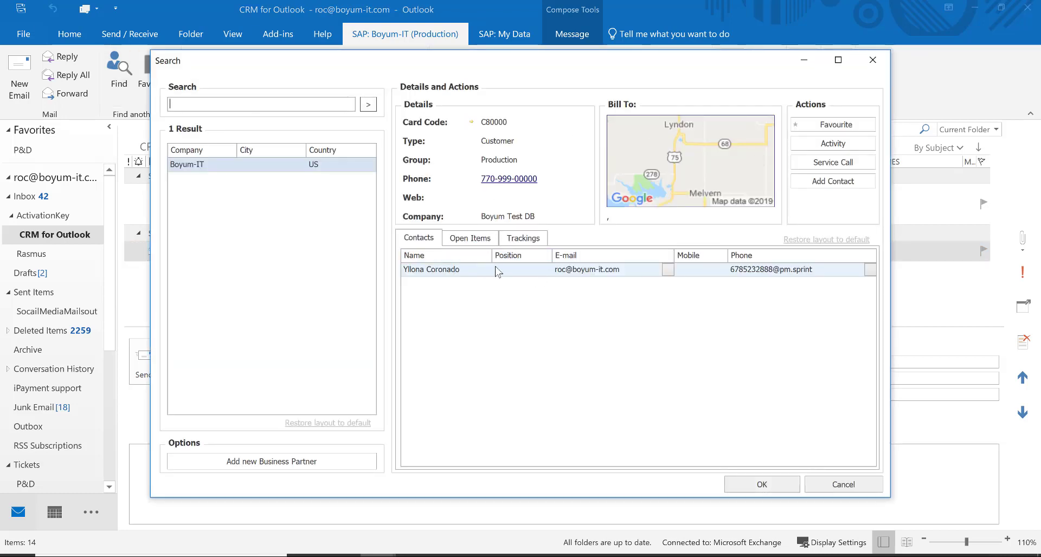
pyautogui.click(289, 462)
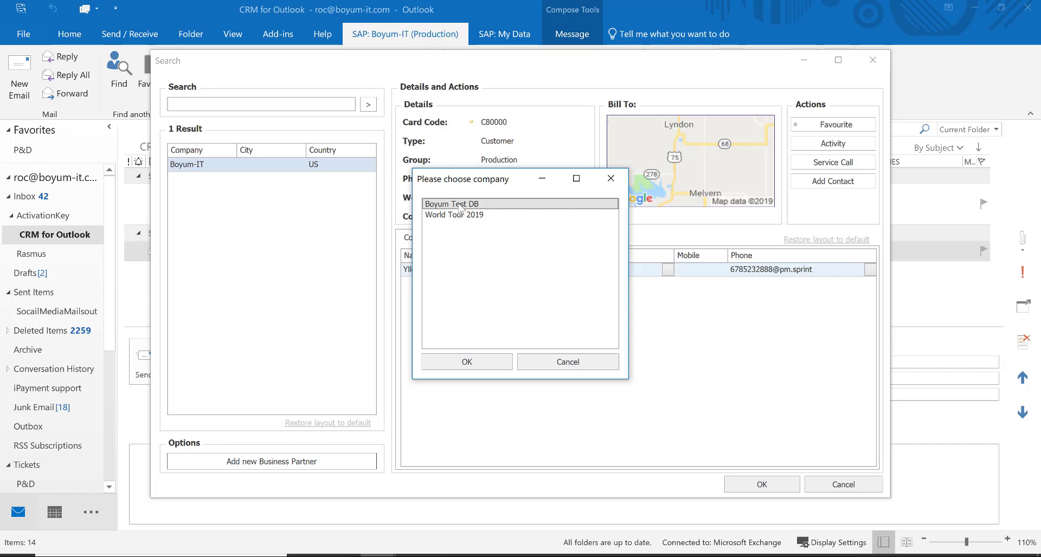
pyautogui.click(488, 364)
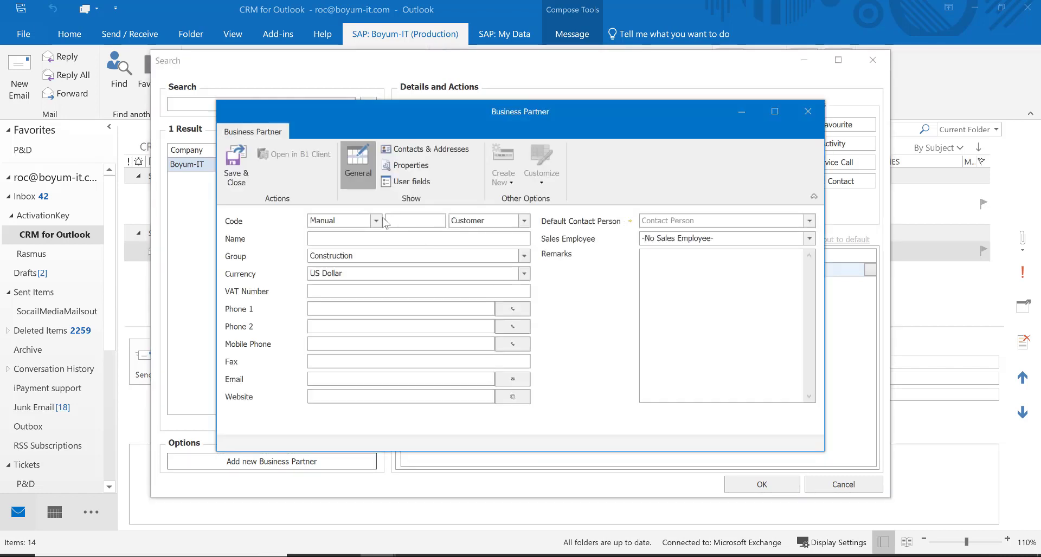
pyautogui.click(525, 223)
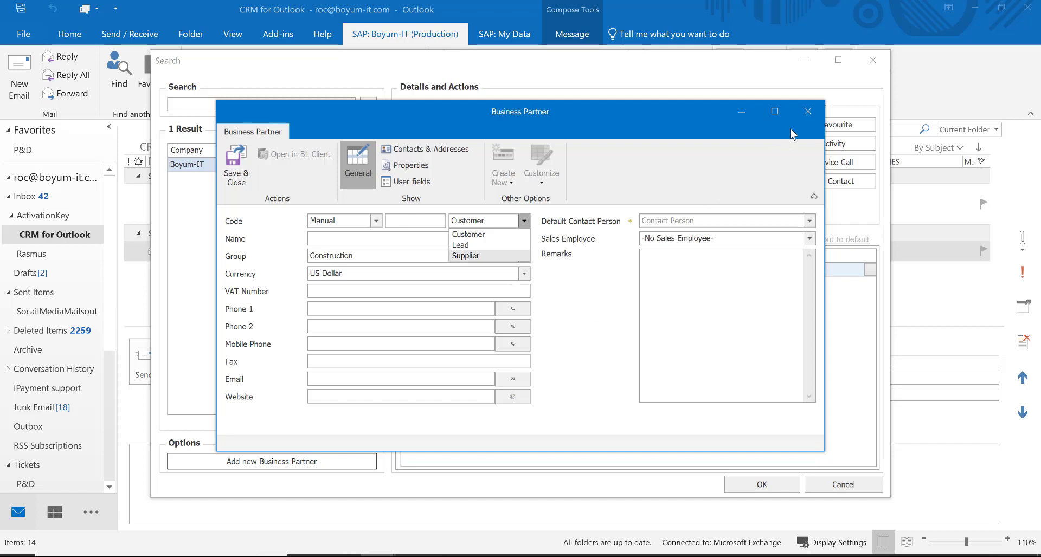
pyautogui.click(806, 114)
pyautogui.click(806, 114)
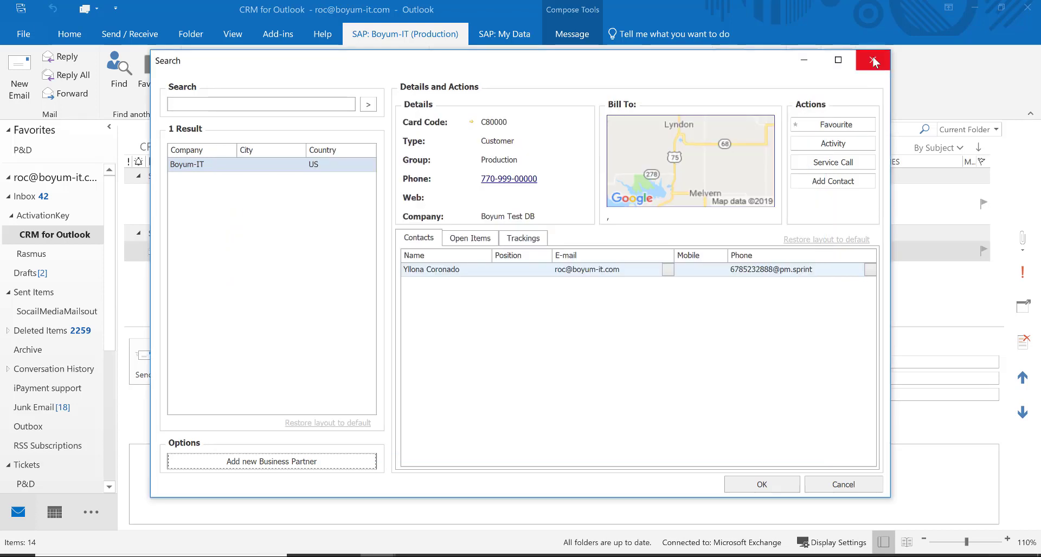
pyautogui.click(872, 61)
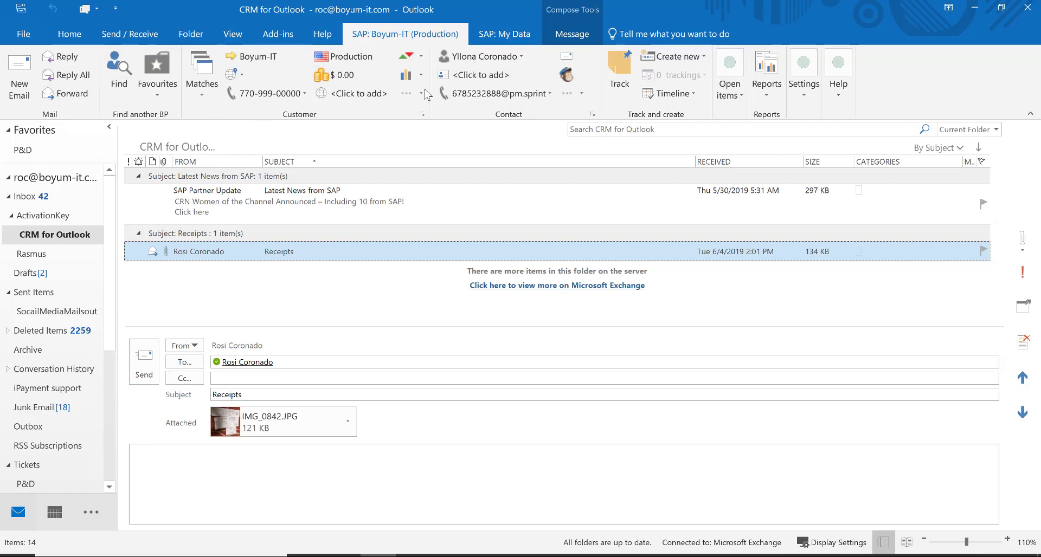
# Open SAP: My Data and review open sales invoices and the sales KPI summary (421 orders, 273 invoices)
pyautogui.click(504, 38)
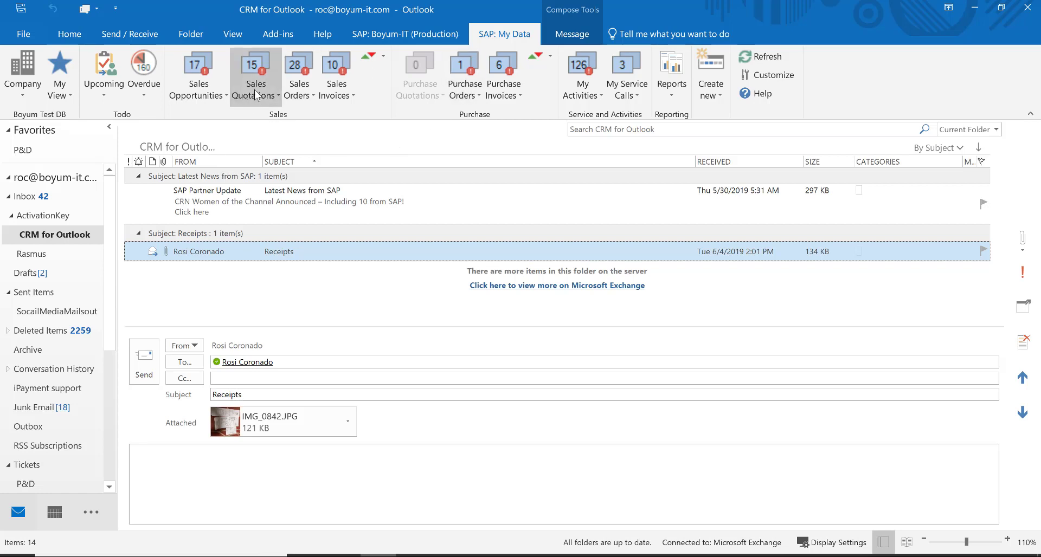
pyautogui.click(337, 92)
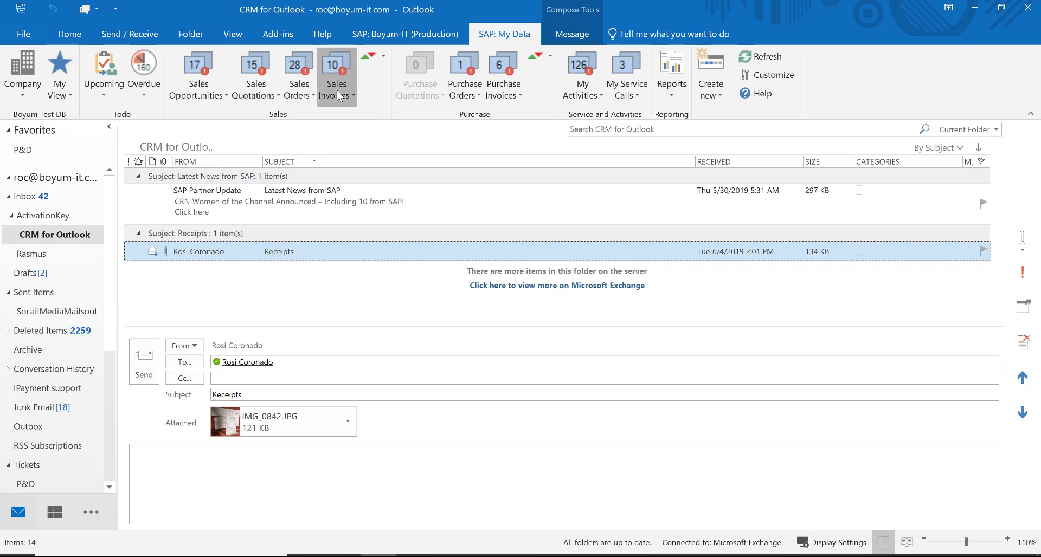
pyautogui.click(381, 57)
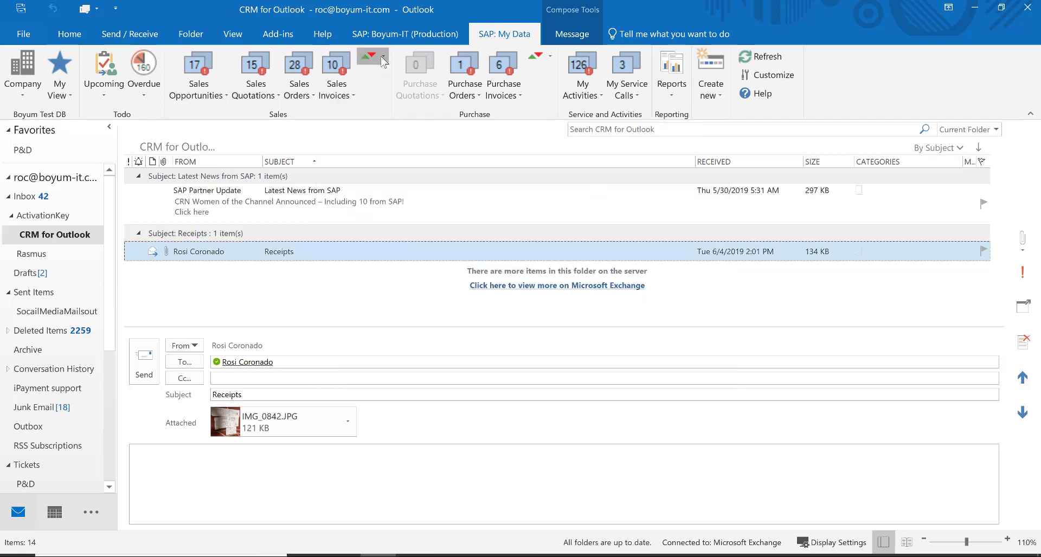
pyautogui.click(380, 56)
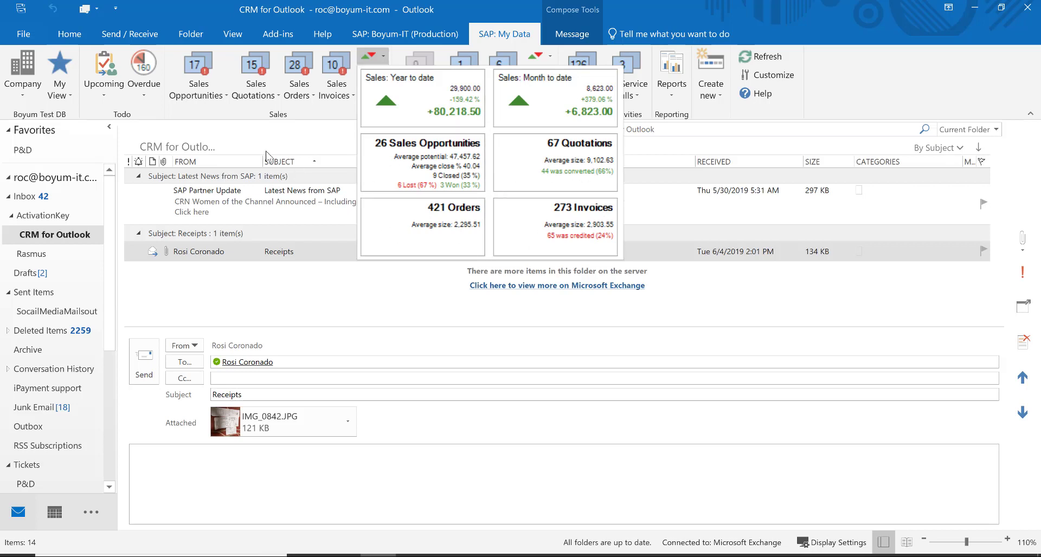
pyautogui.click(145, 96)
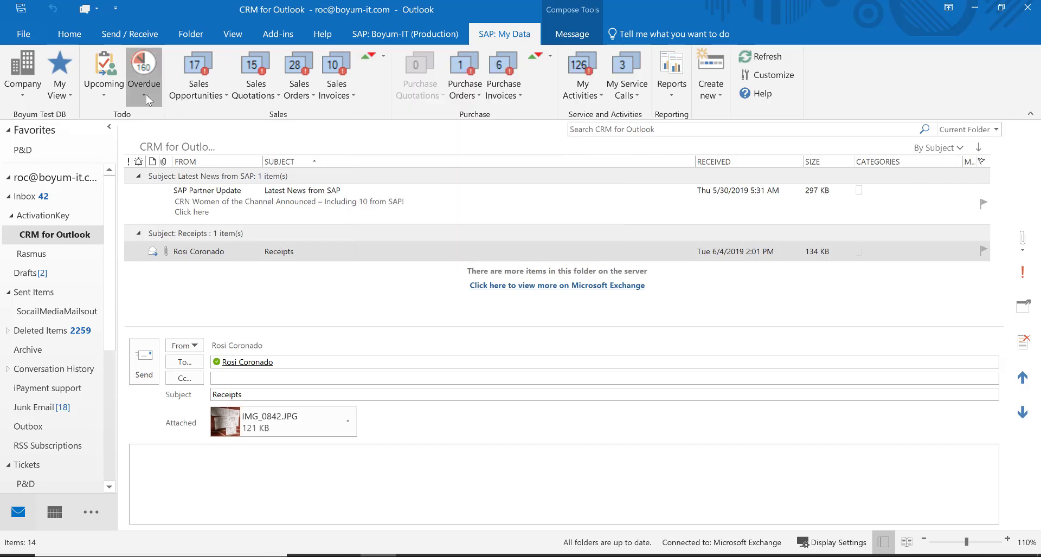
pyautogui.click(143, 95)
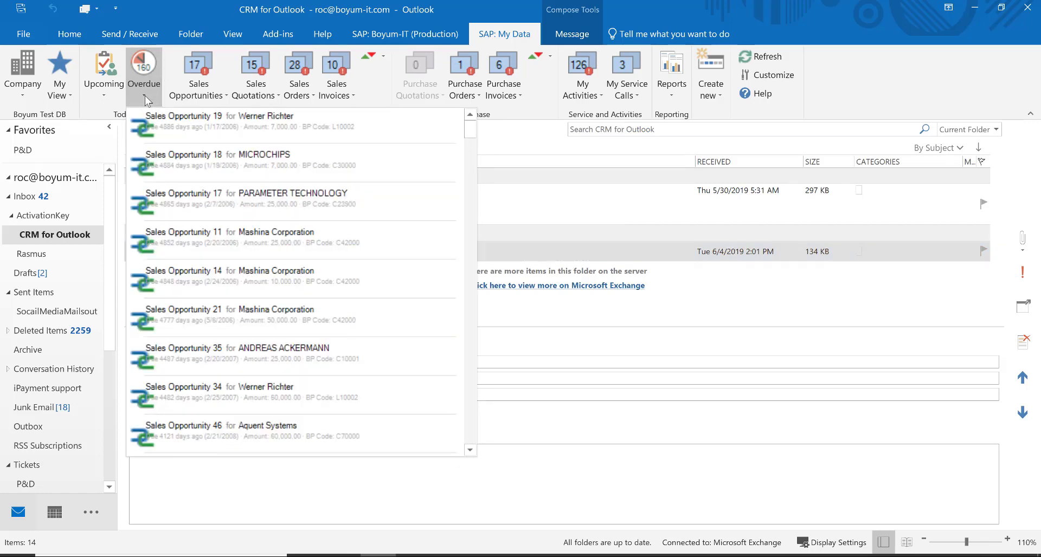
pyautogui.click(104, 95)
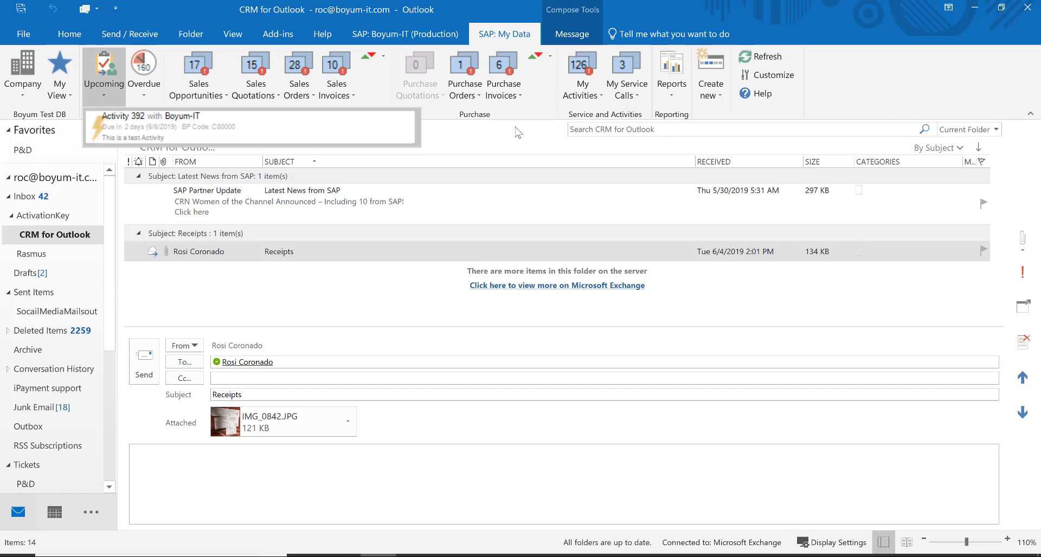
pyautogui.click(525, 109)
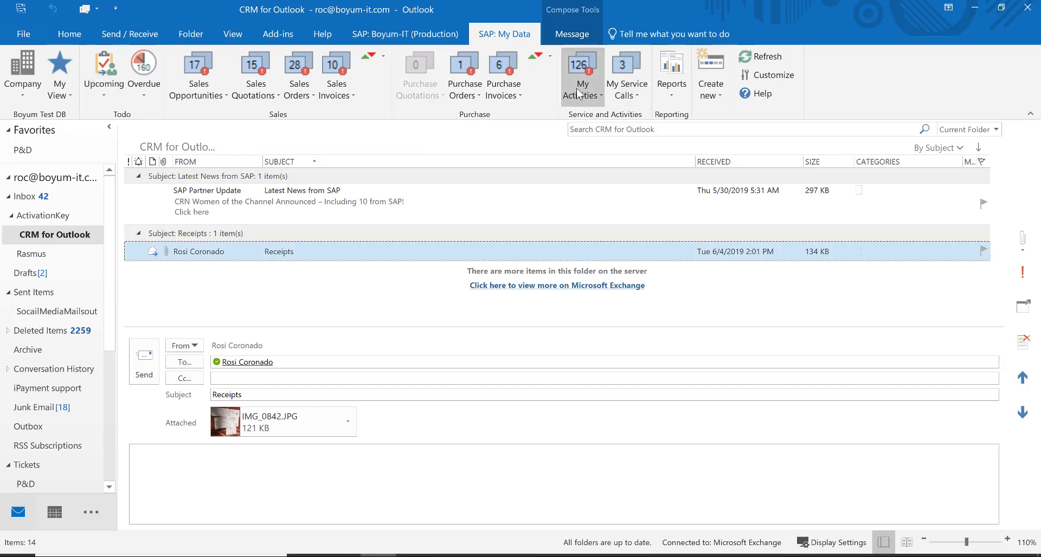
pyautogui.click(672, 96)
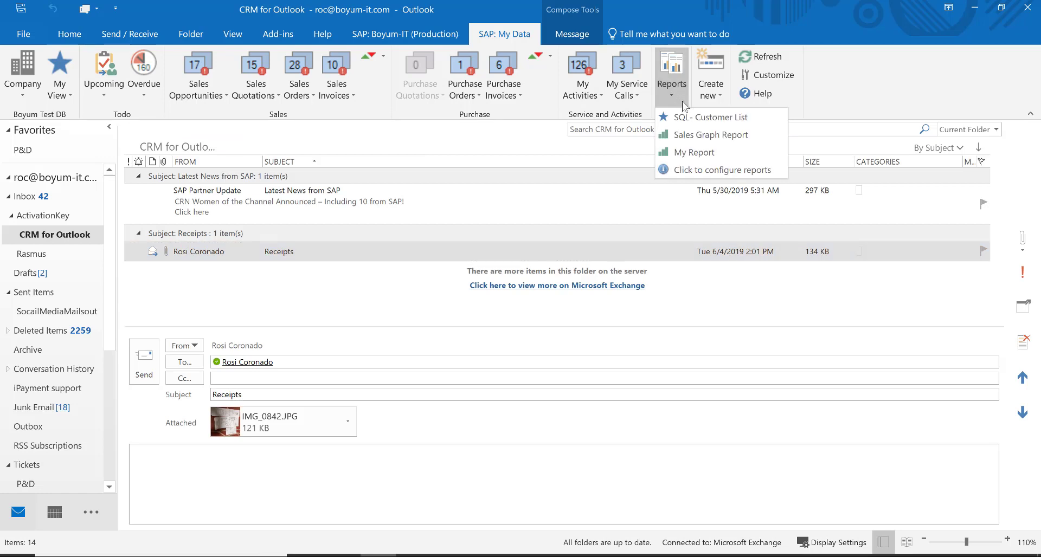
pyautogui.click(690, 117)
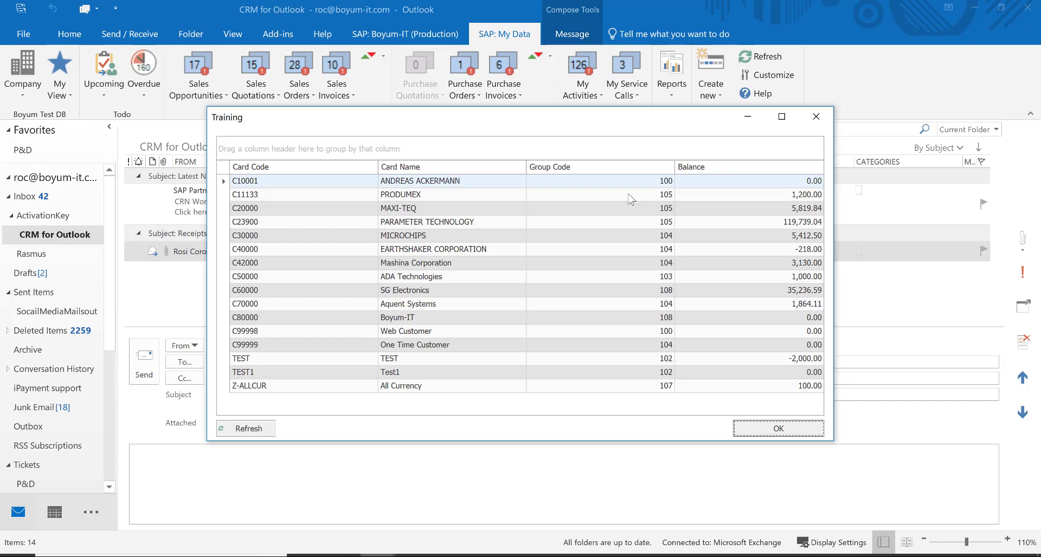
pyautogui.click(816, 117)
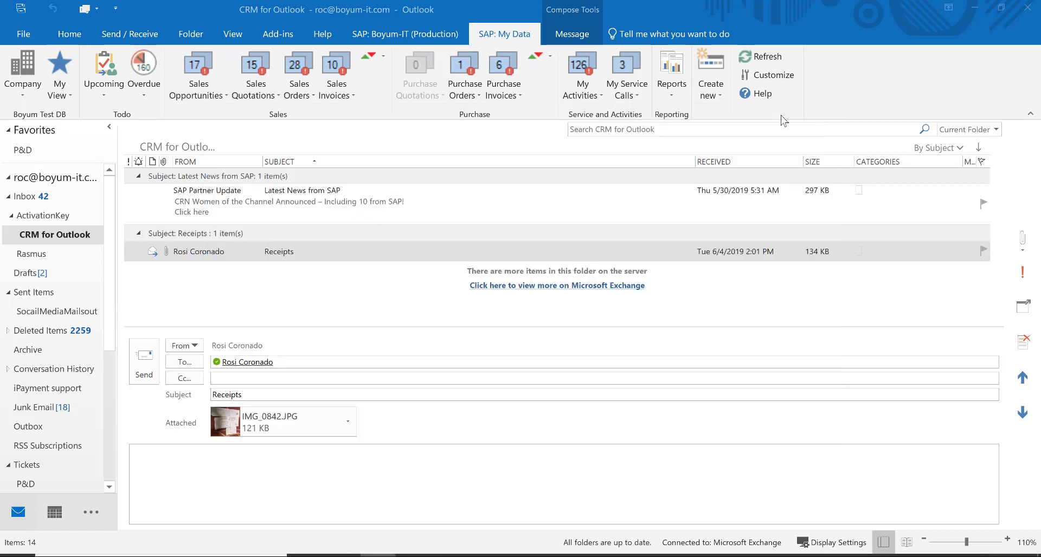
pyautogui.click(676, 97)
pyautogui.click(701, 136)
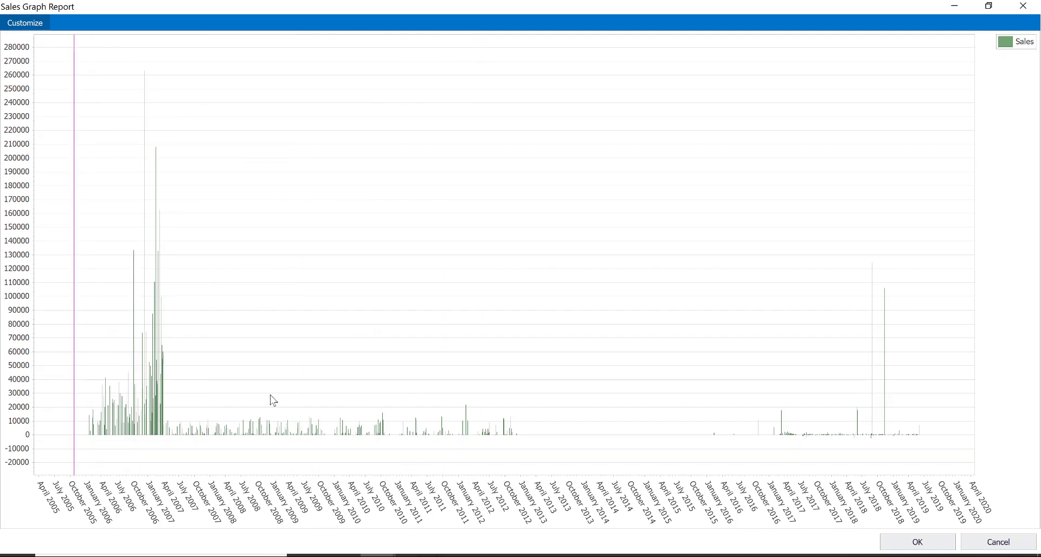
pyautogui.click(1027, 8)
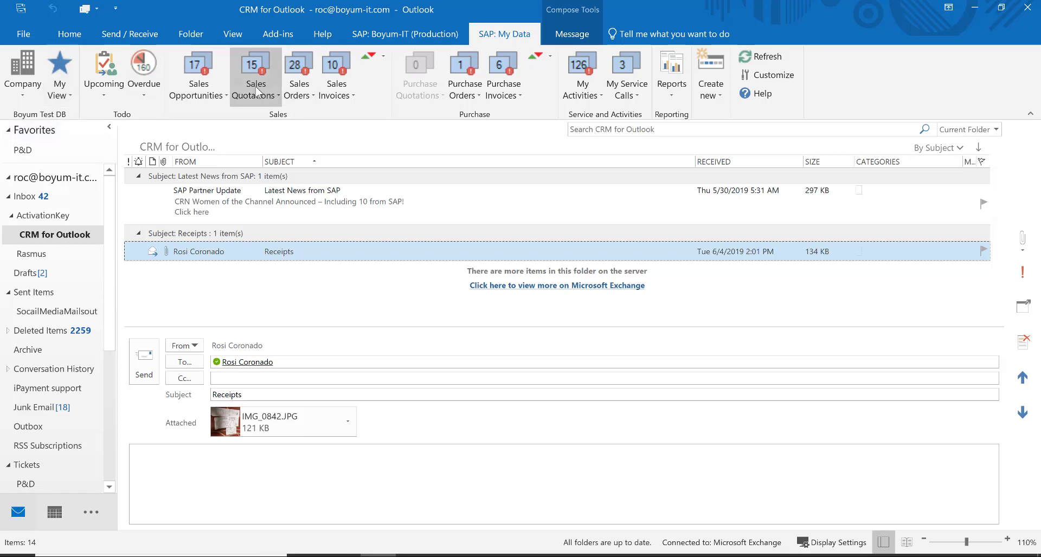
# Go from the Boyum-IT tab back to SAP: My Data and open Customize for My View
pyautogui.moveTo(256, 88)
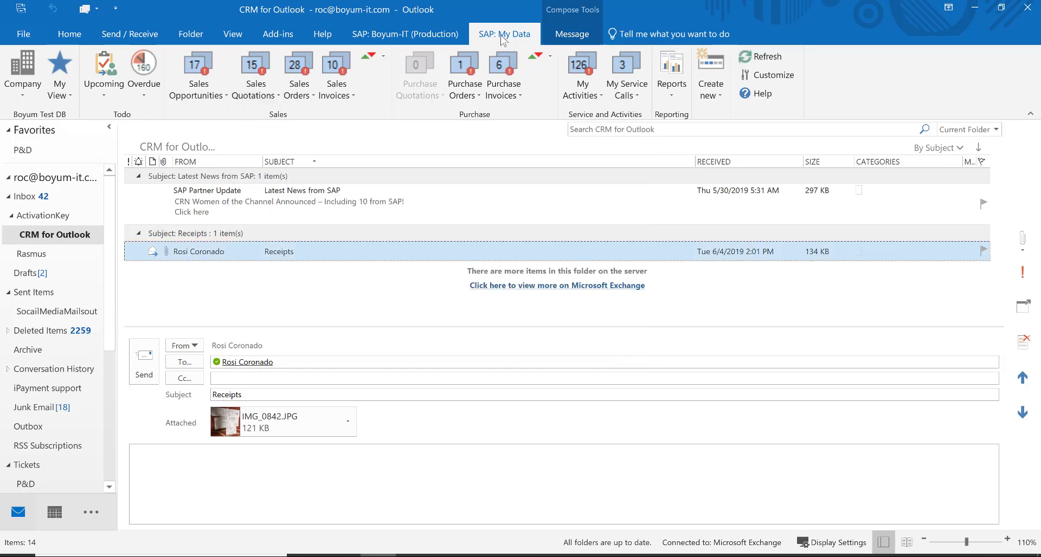
pyautogui.click(428, 40)
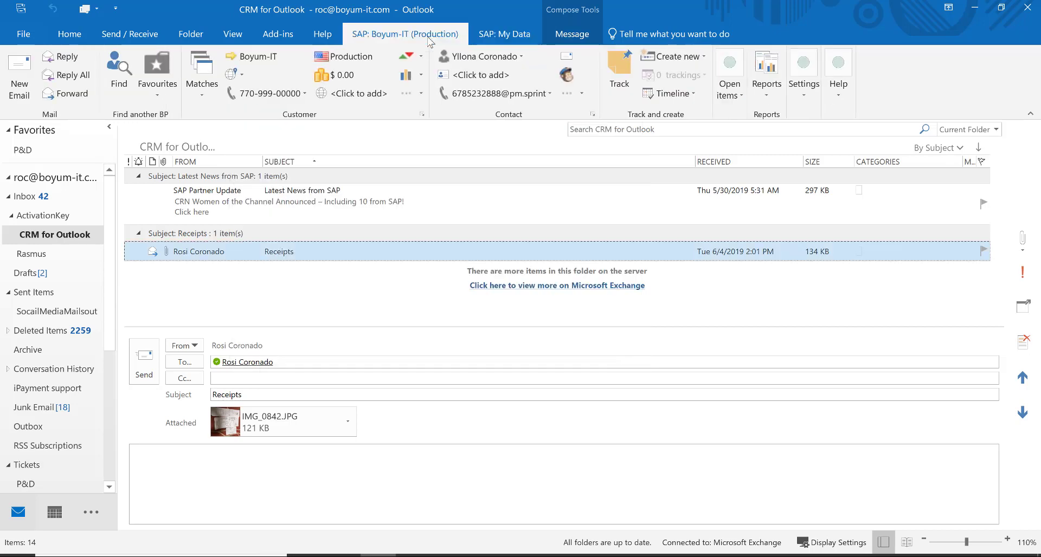
pyautogui.click(497, 38)
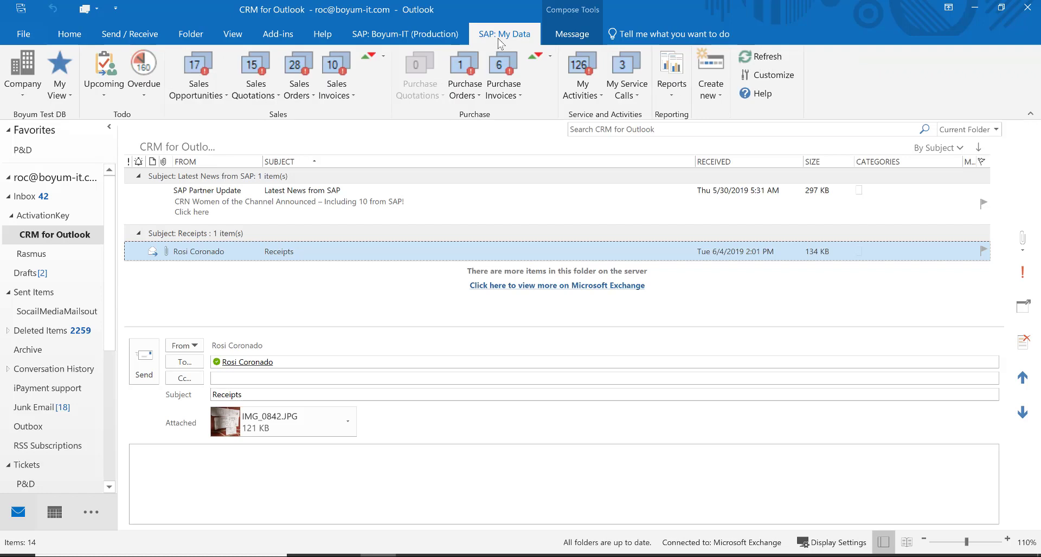
pyautogui.click(712, 86)
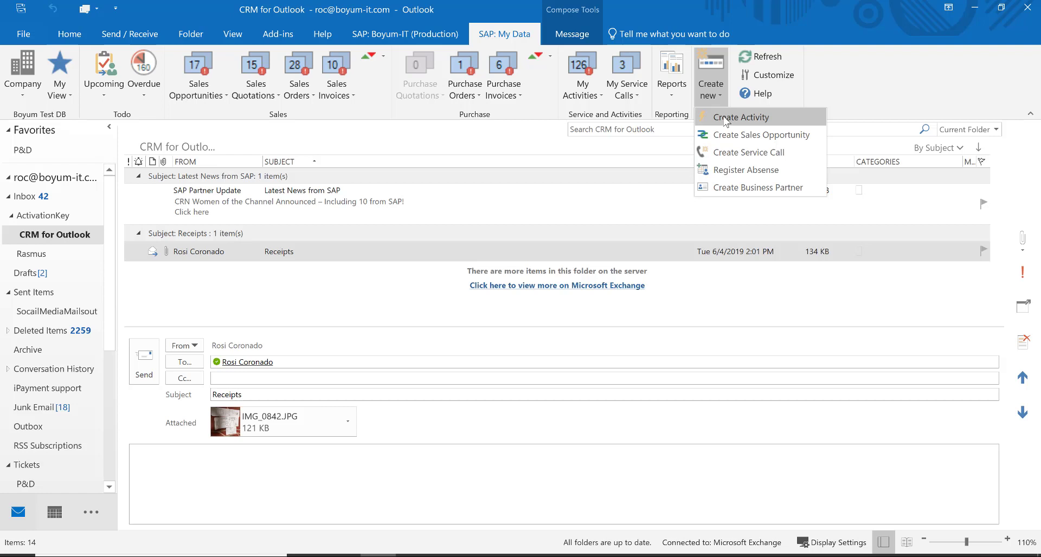
pyautogui.click(877, 98)
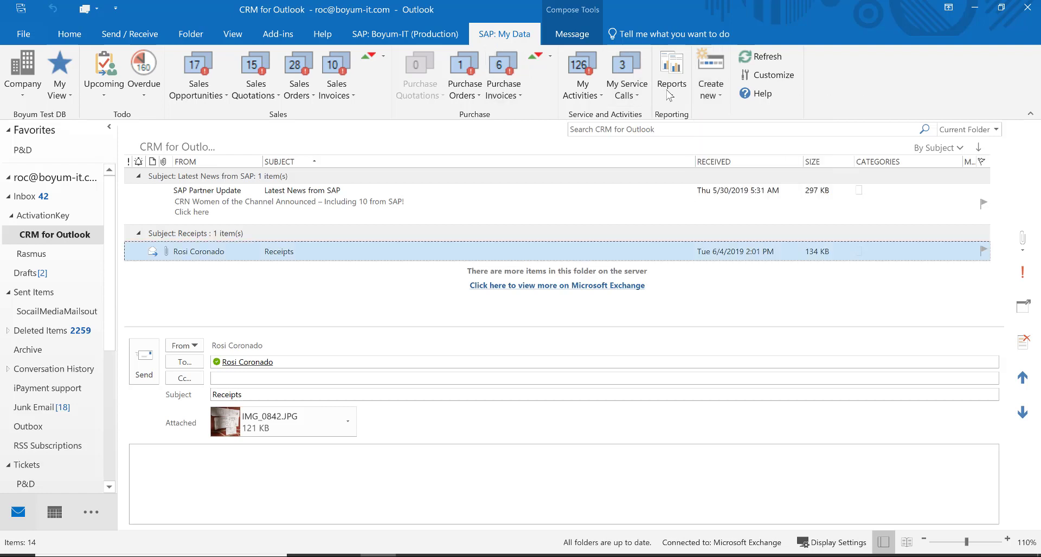
pyautogui.click(781, 77)
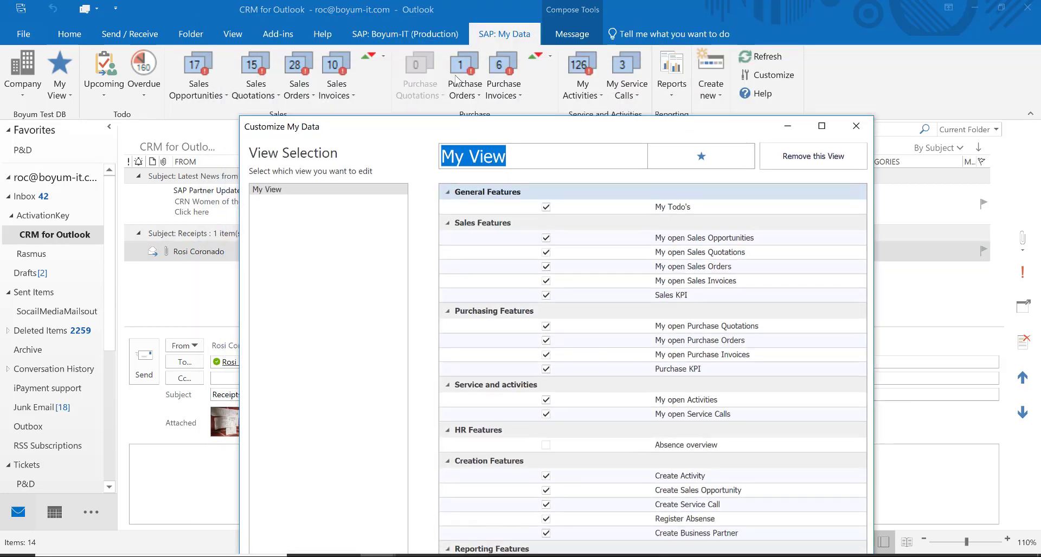
# Untick Purchase Quotations, Purchase Orders, Purchase Invoices and Purchase KPI in My View and save
pyautogui.click(546, 326)
pyautogui.click(546, 340)
pyautogui.click(546, 355)
pyautogui.click(546, 369)
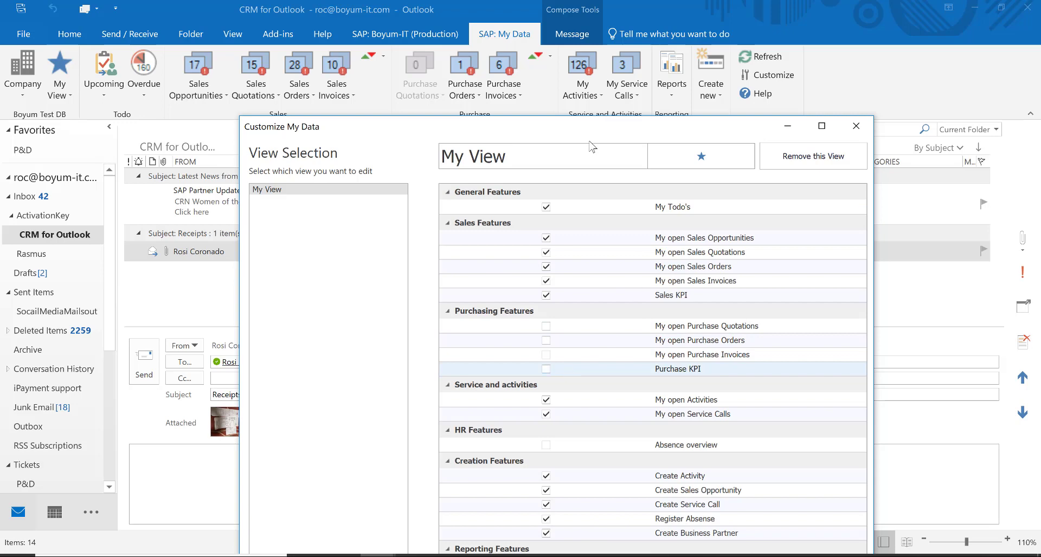
pyautogui.moveTo(596, 127); pyautogui.dragTo(609, 8)
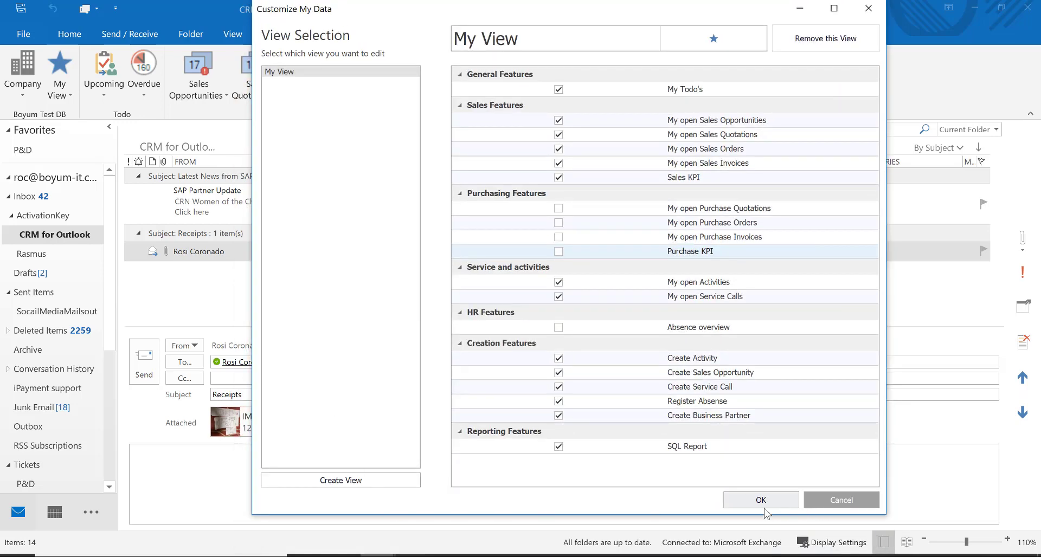
pyautogui.click(759, 505)
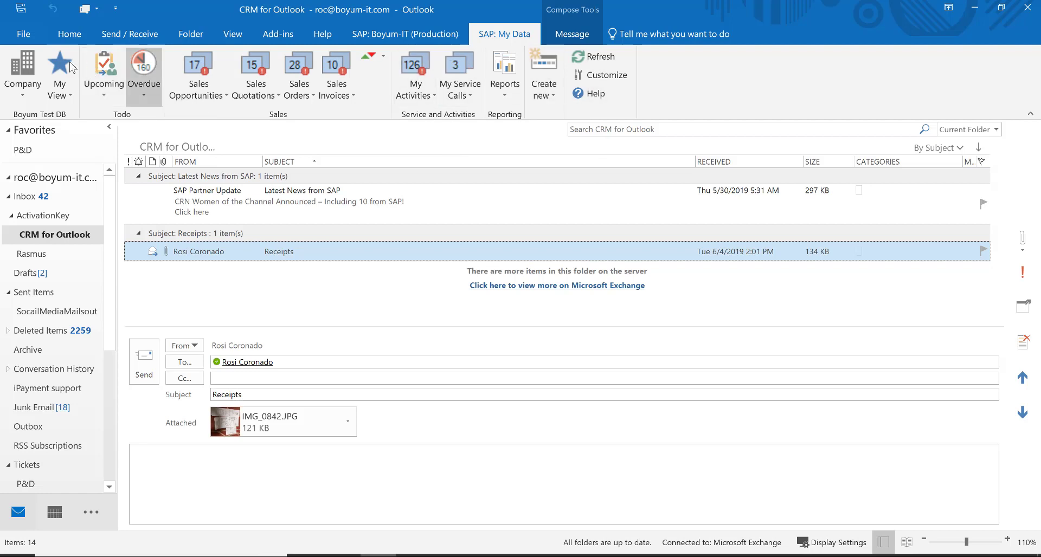
# Open CRM for Outlook Settings on the Calendar tab: Meetings sync every 1 minute, 5 days either side
pyautogui.click(379, 35)
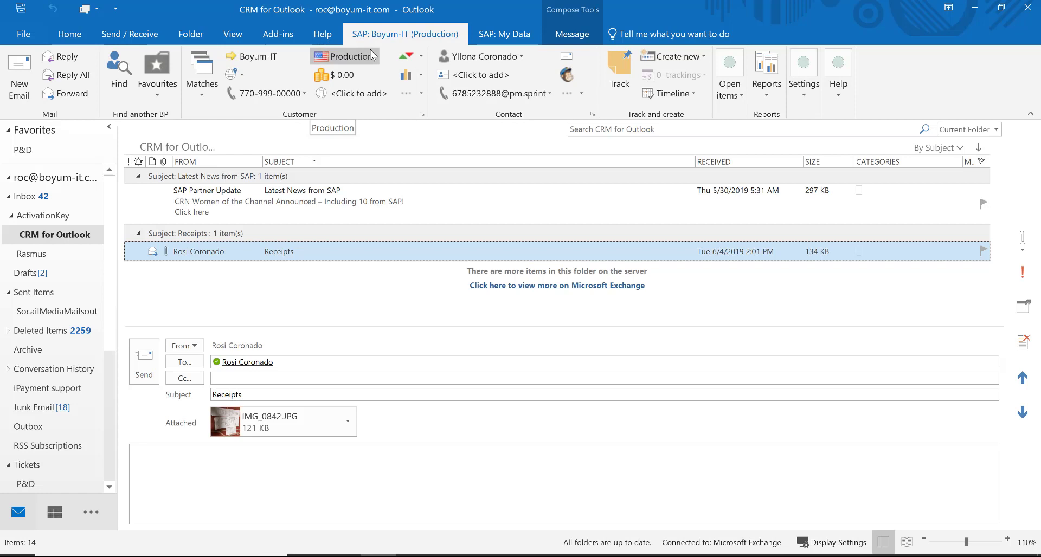
pyautogui.click(805, 95)
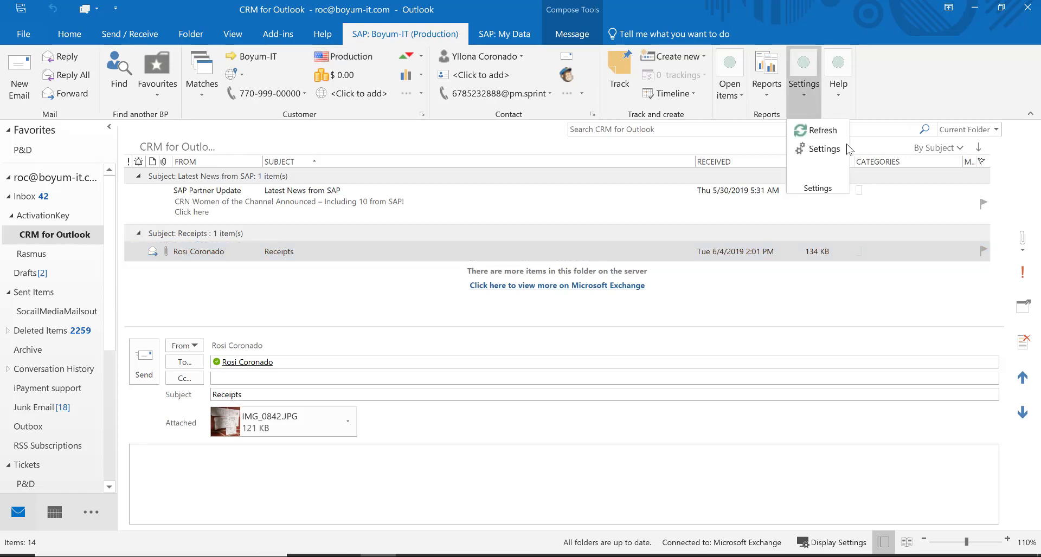
pyautogui.click(703, 58)
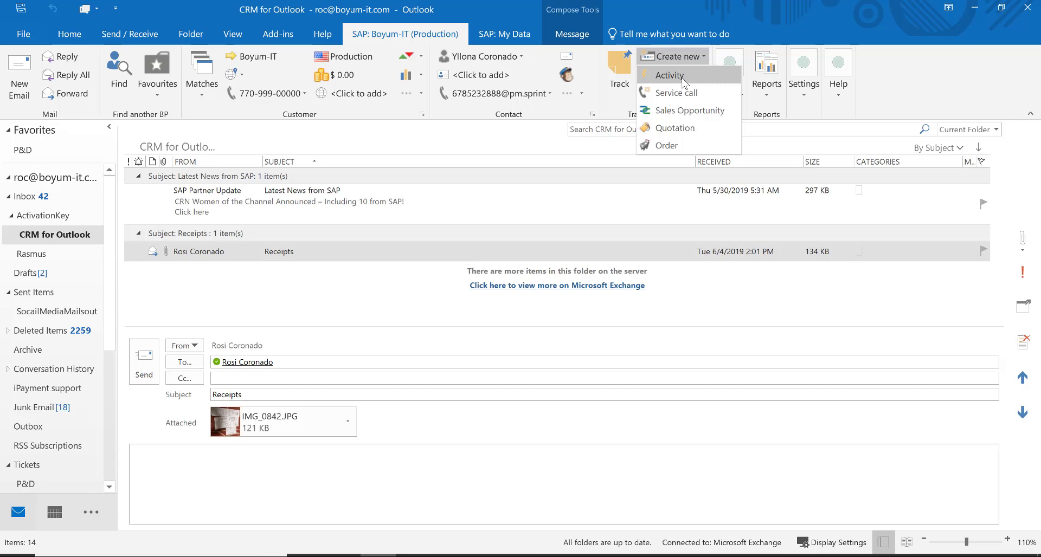
pyautogui.click(803, 92)
pyautogui.click(823, 149)
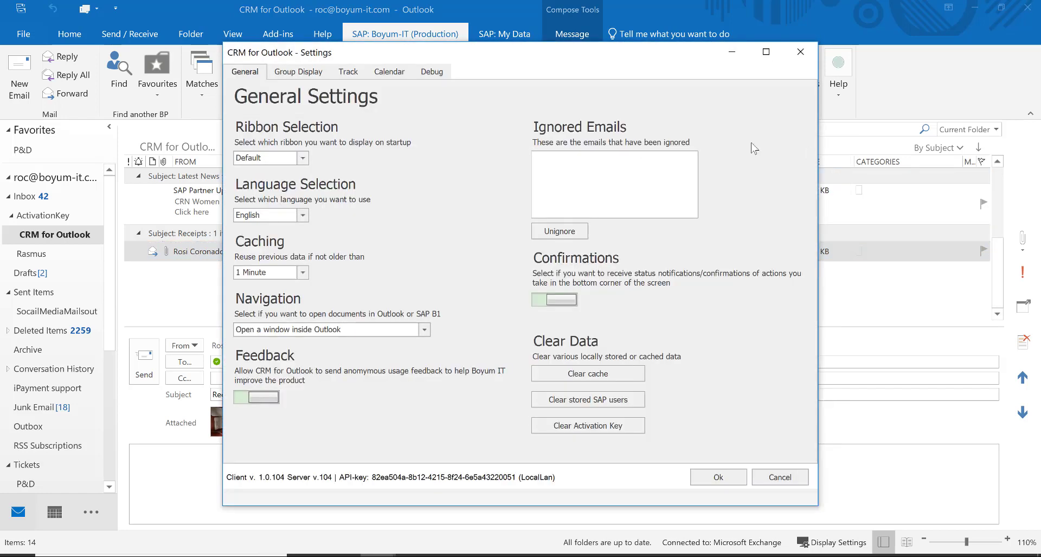
pyautogui.click(390, 72)
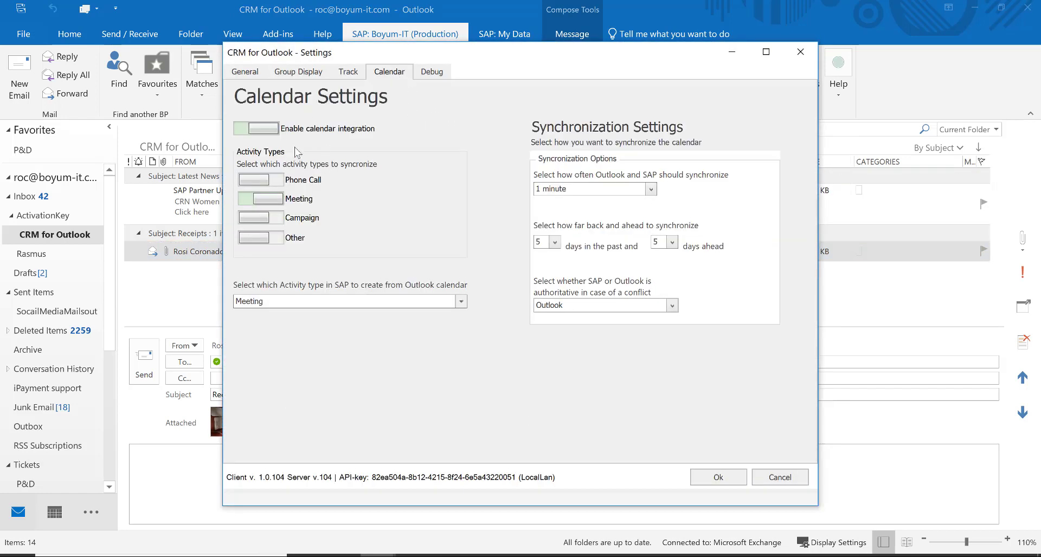